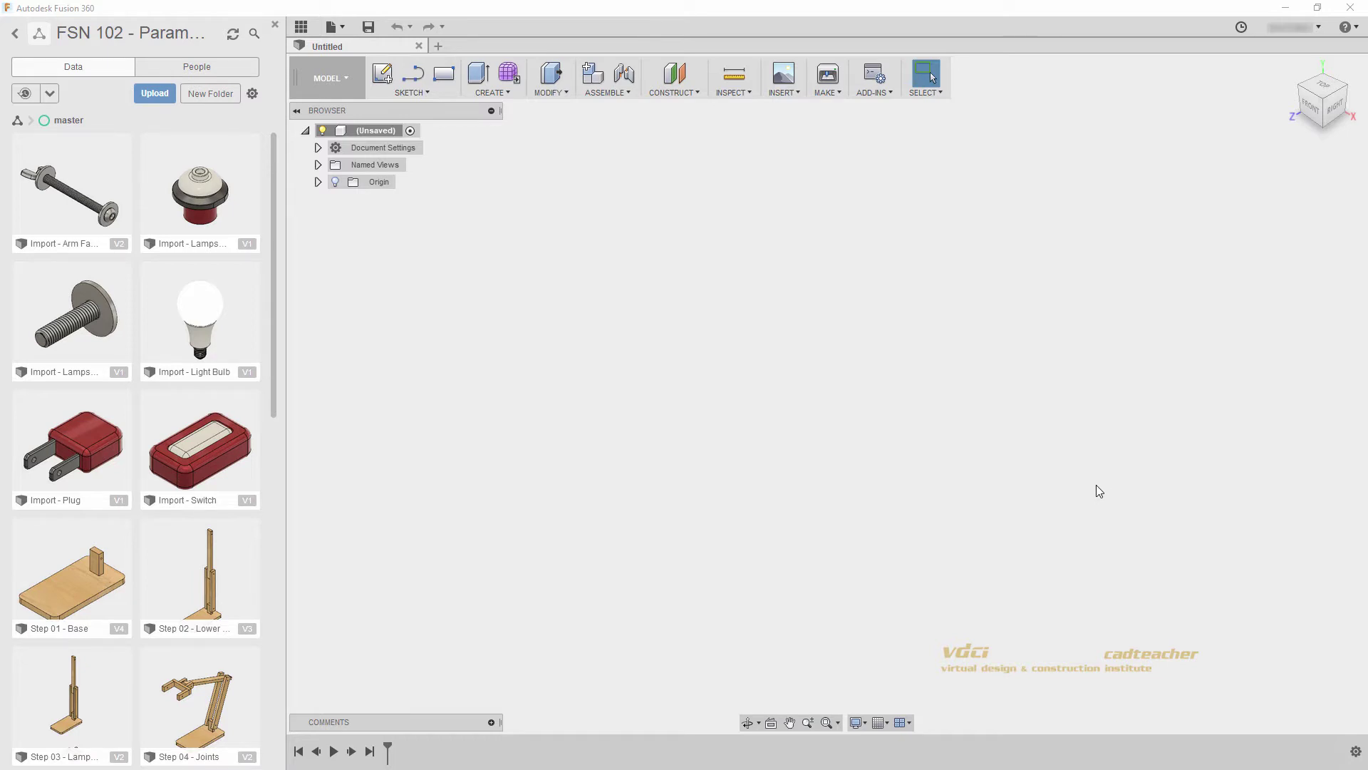
Step: Open the Step 14 - Capture Position v1 lamp design from the bottom of the Data Panel
left_click_drag(275, 242, 262, 639)
double_click(197, 583)
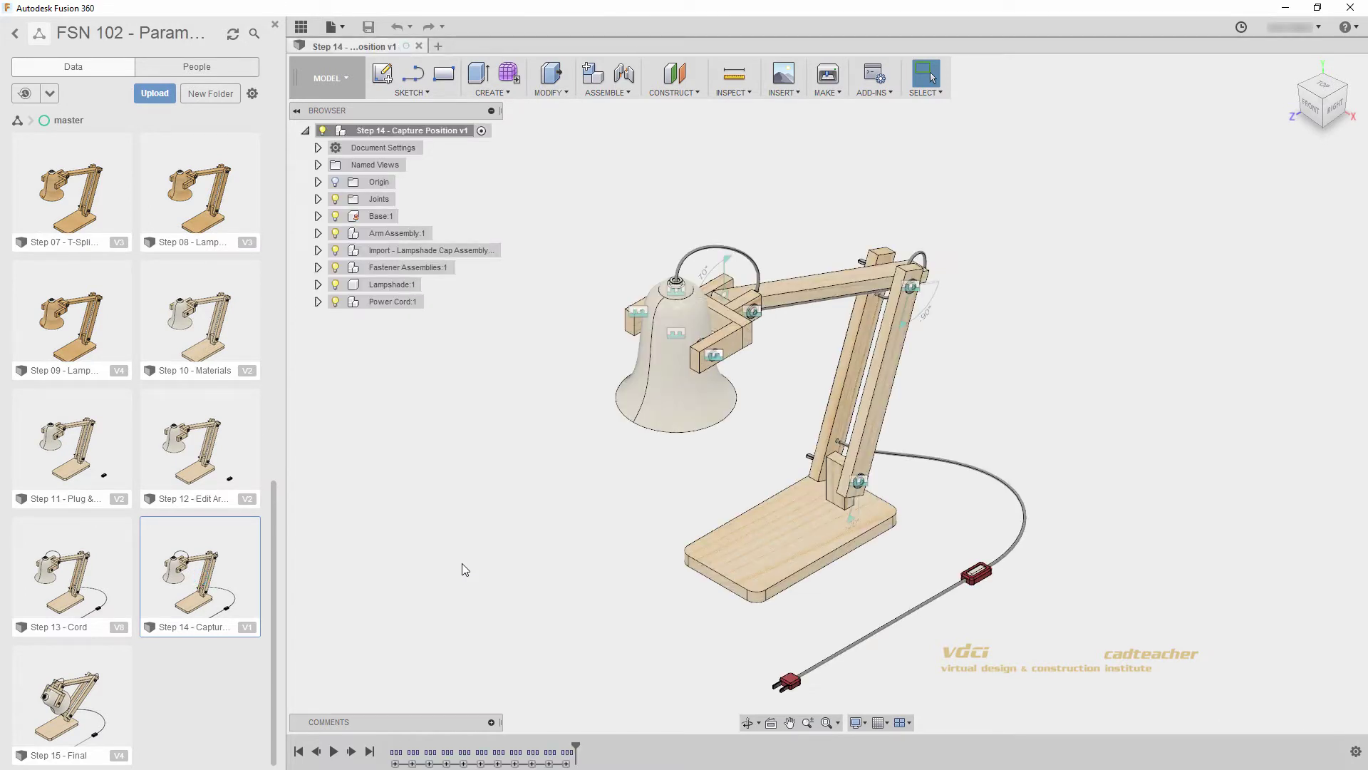
Step: Hide the Data Panel, then drag the upper arm and lampshade so the shade swings down-left
left_click(302, 27)
middle_click_drag(588, 449, 593, 408, "shift")
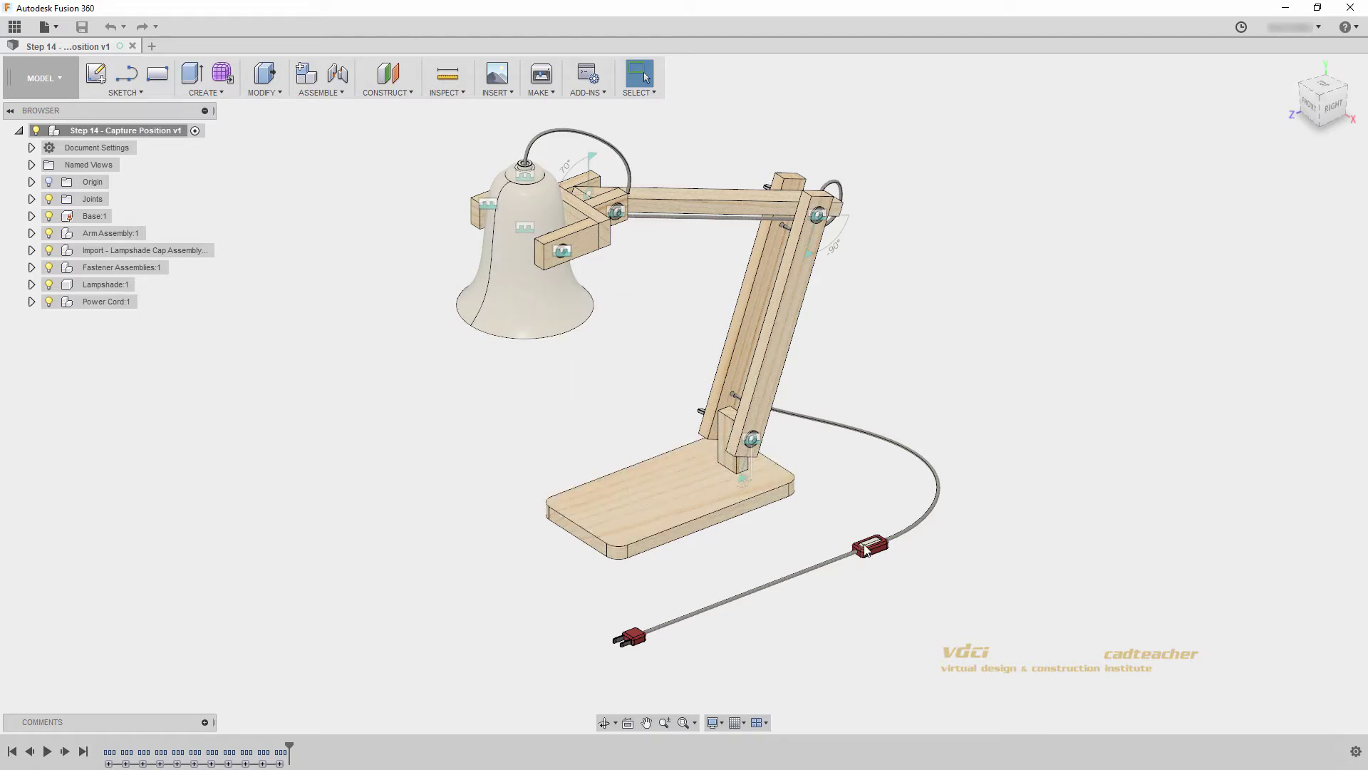
left_click_drag(558, 300, 527, 165)
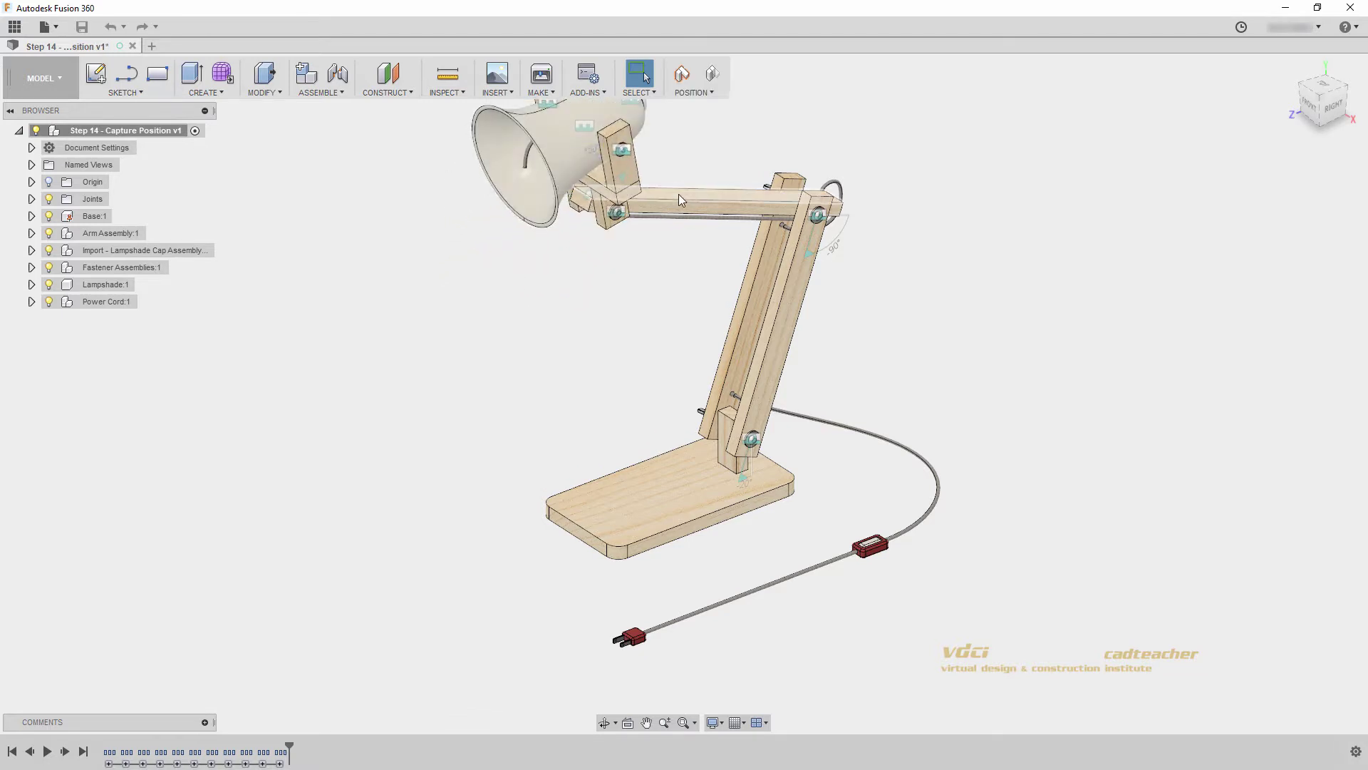
left_click_drag(679, 195, 763, 345)
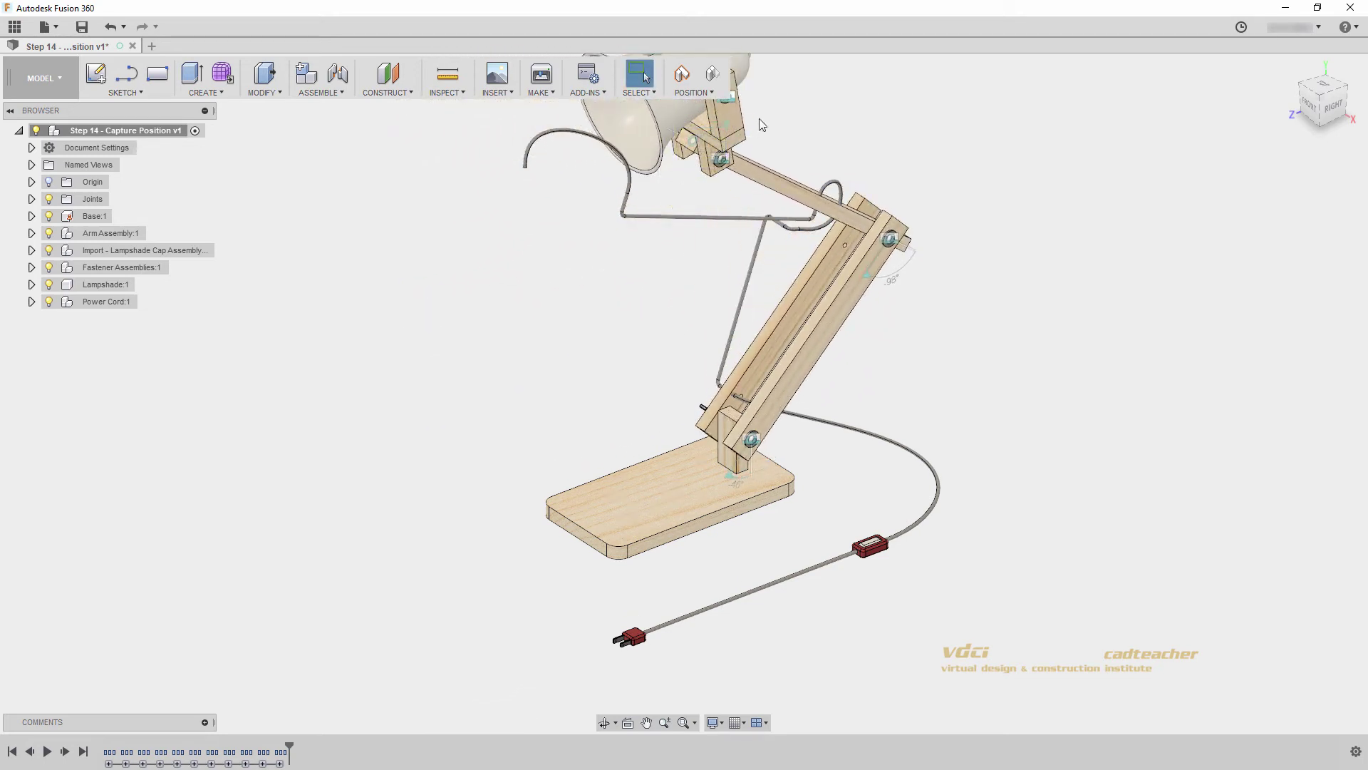
left_click_drag(696, 152, 508, 357)
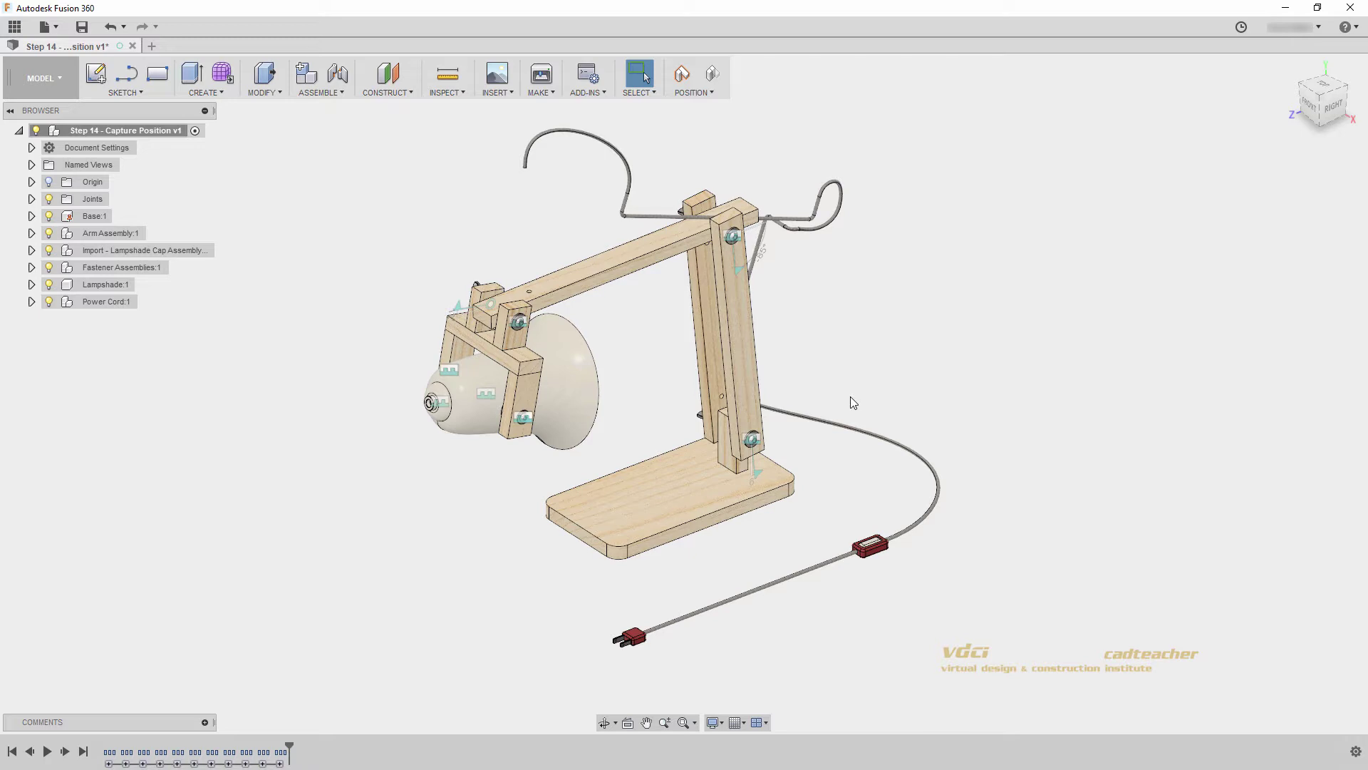
Step: Revert the lamp pose, tilt the head down-left to about 55°, and capture that position
left_click(713, 75)
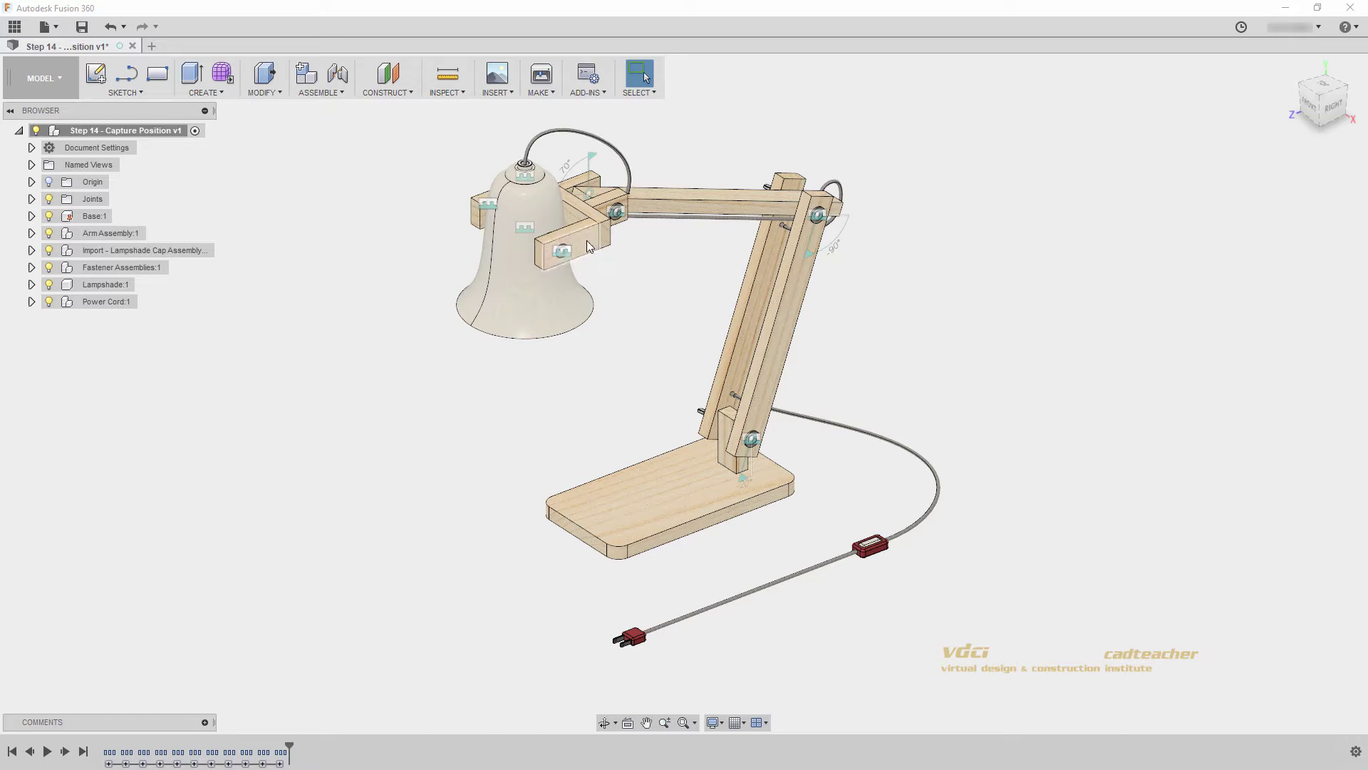
left_click_drag(589, 246, 566, 272)
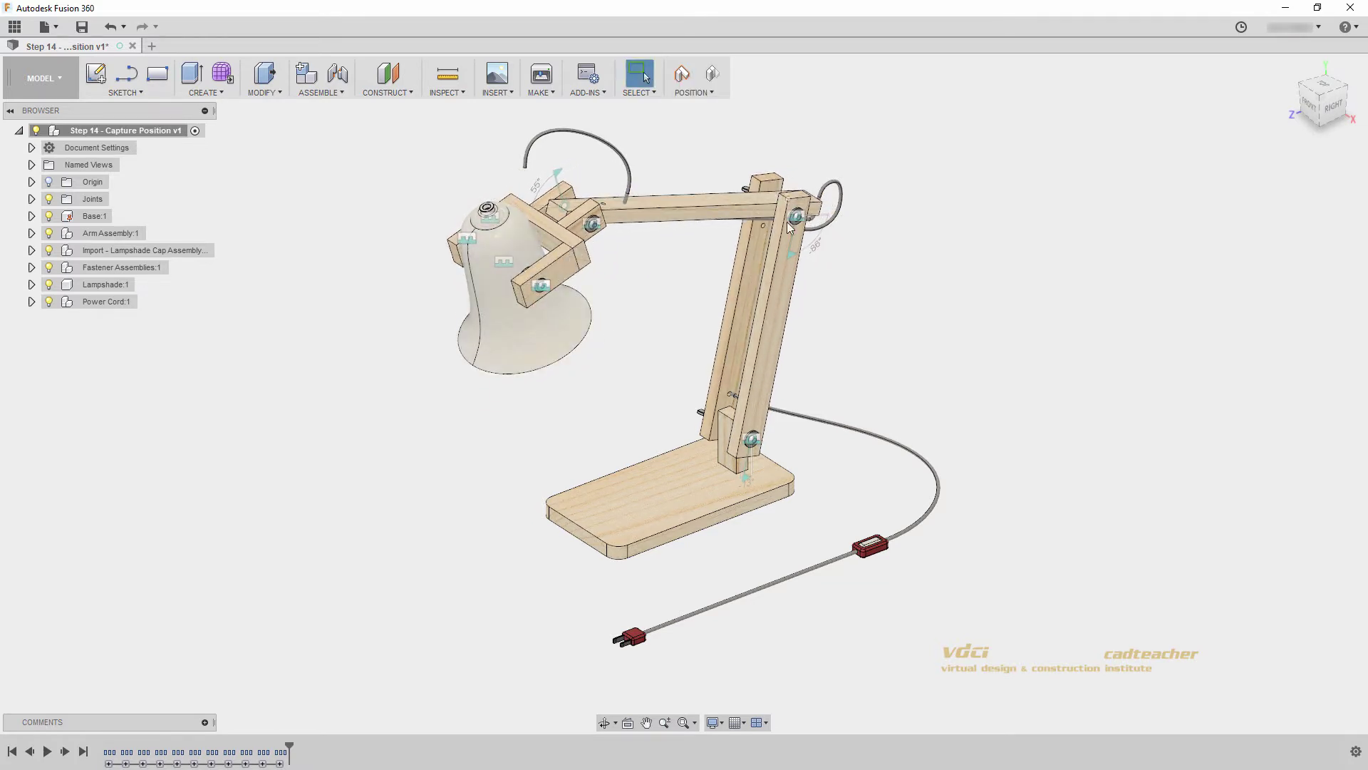
left_click(684, 73)
Step: Orbit and zoom out to inspect the captured pose from the lamp's back
middle_click_drag(676, 161, 547, 270, "shift")
scroll(926, 515, "up", 6)
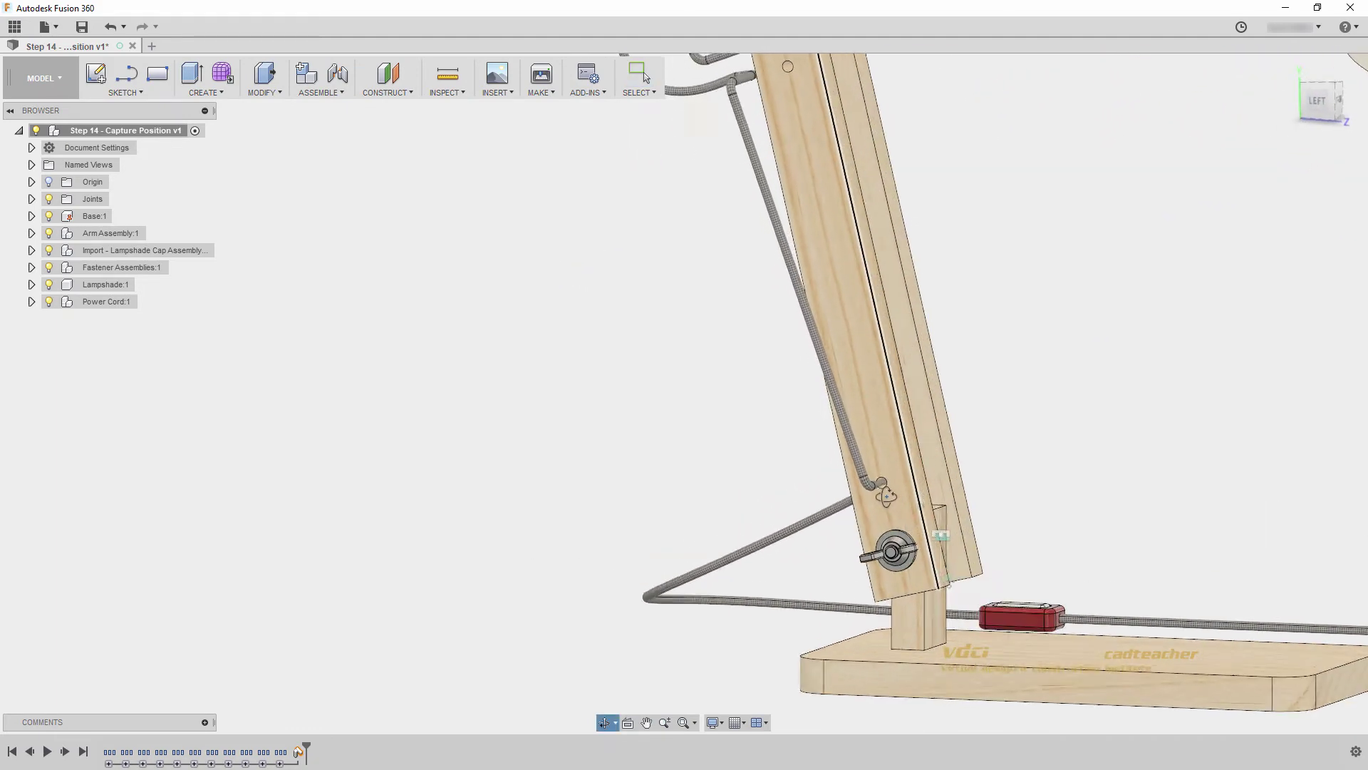
scroll(962, 511, "down", 5)
middle_click_drag(959, 507, 711, 504, "shift")
scroll(712, 503, "up", 2)
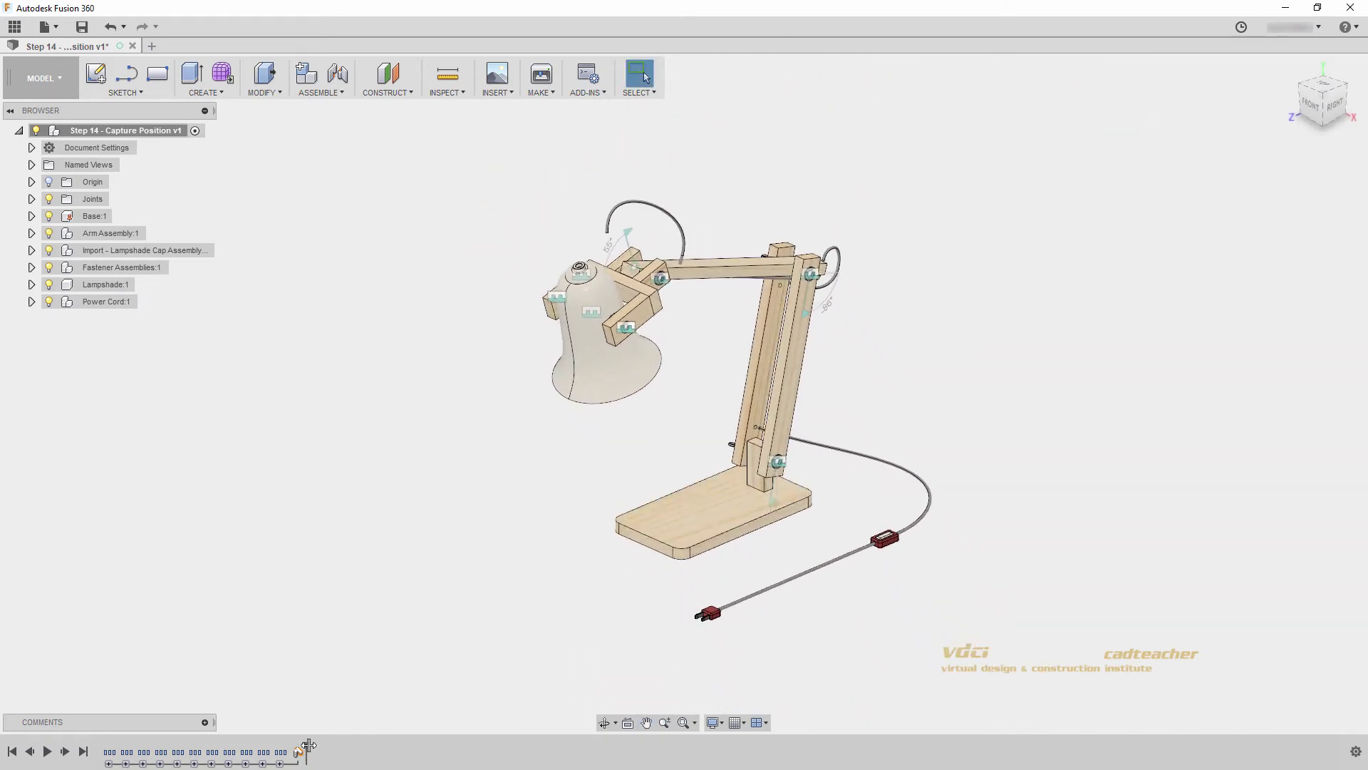
left_click_drag(301, 746, 291, 746)
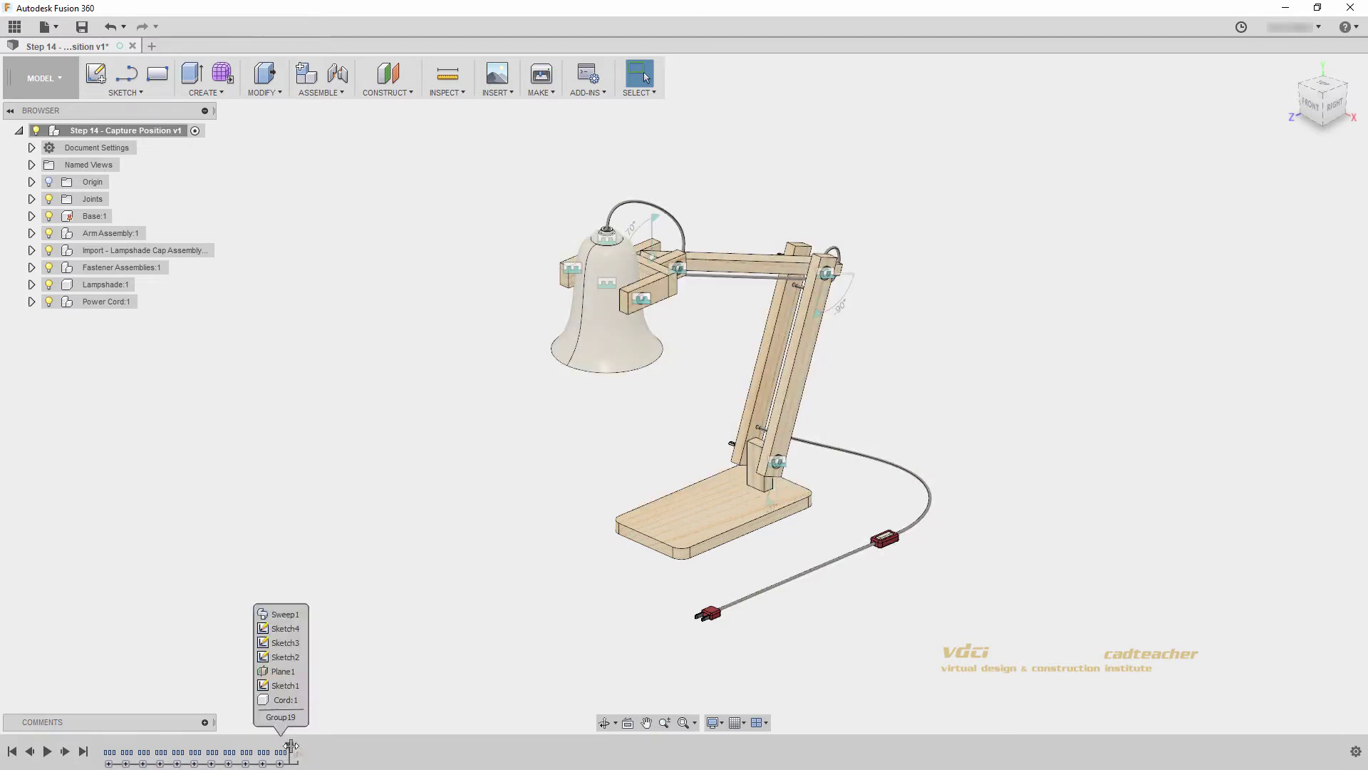
left_click_drag(292, 747, 275, 749)
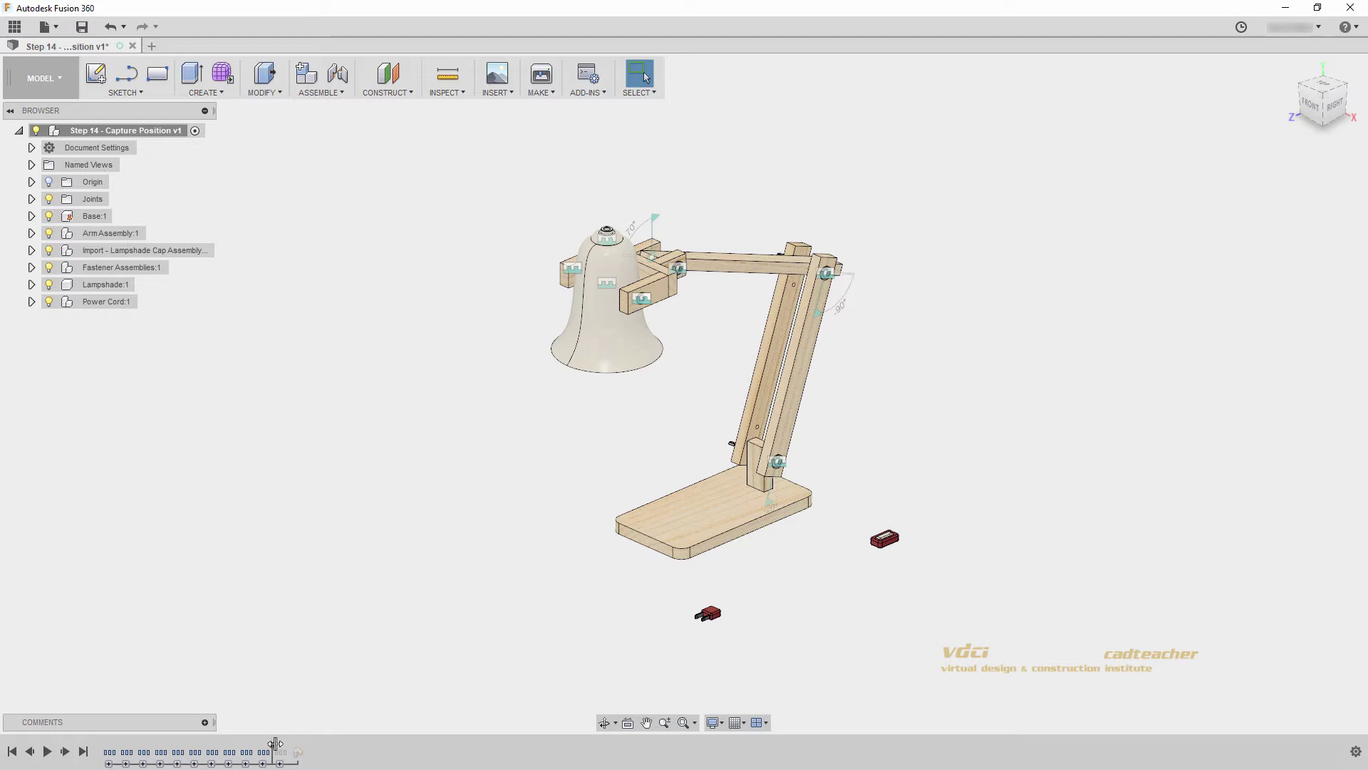
left_click_drag(274, 746, 302, 747)
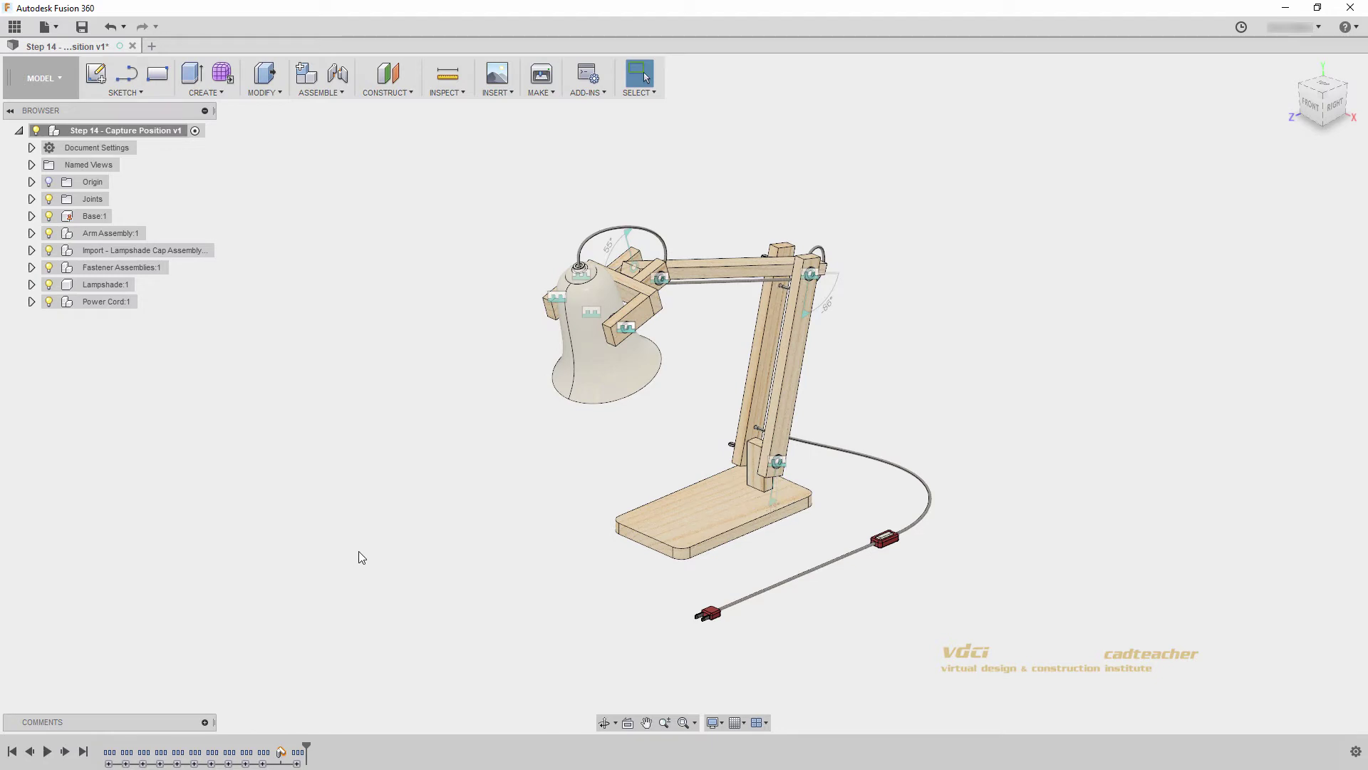
Step: Orbit to a front-right view and roll the timeline marker back before the Group19 power cord group
scroll(695, 377, "up", 5)
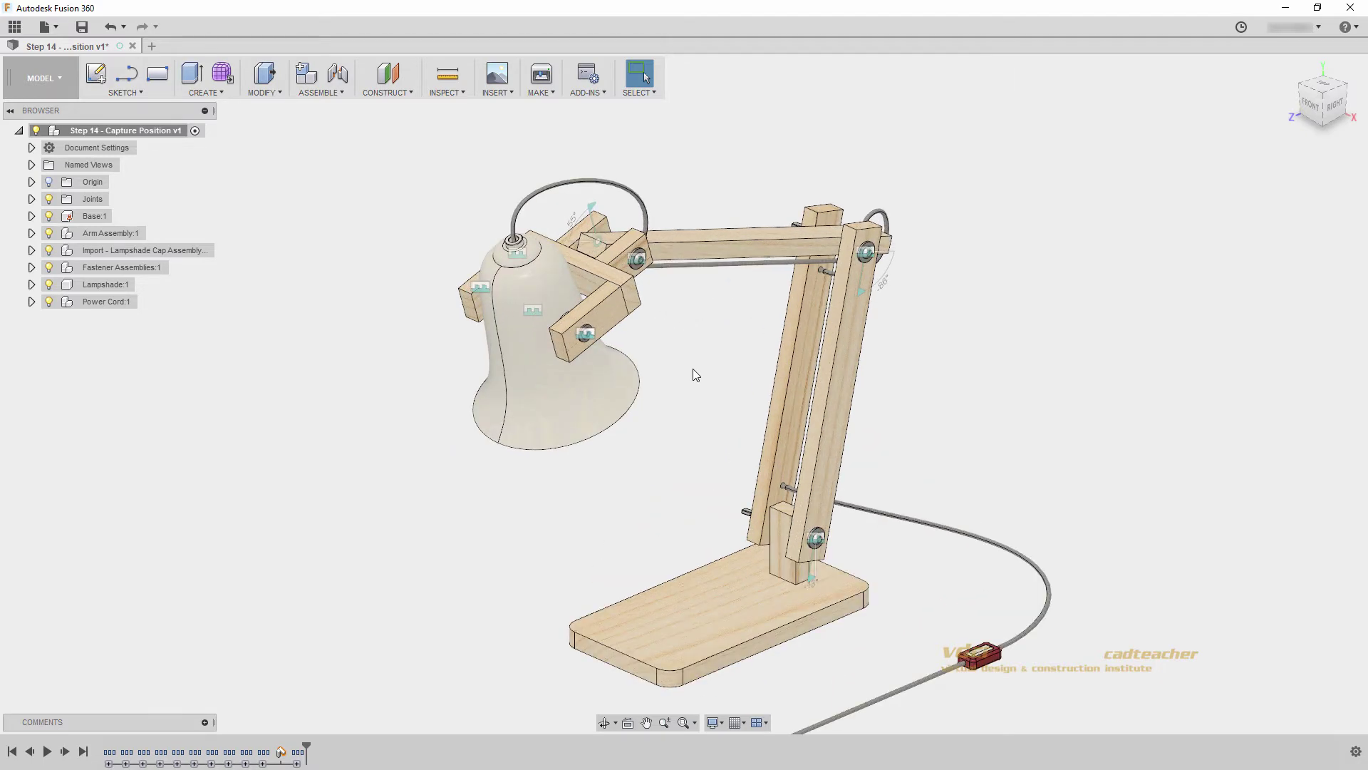
mouse_move(701, 398)
left_mouse_down()
mouse_move(601, 367)
mouse_move(592, 397)
mouse_move(613, 444)
mouse_move(605, 387)
mouse_move(568, 370)
mouse_move(677, 412)
left_mouse_up()
key("Escape")
scroll(643, 478, "down", 4)
middle_click_drag(642, 478, 674, 411, "shift")
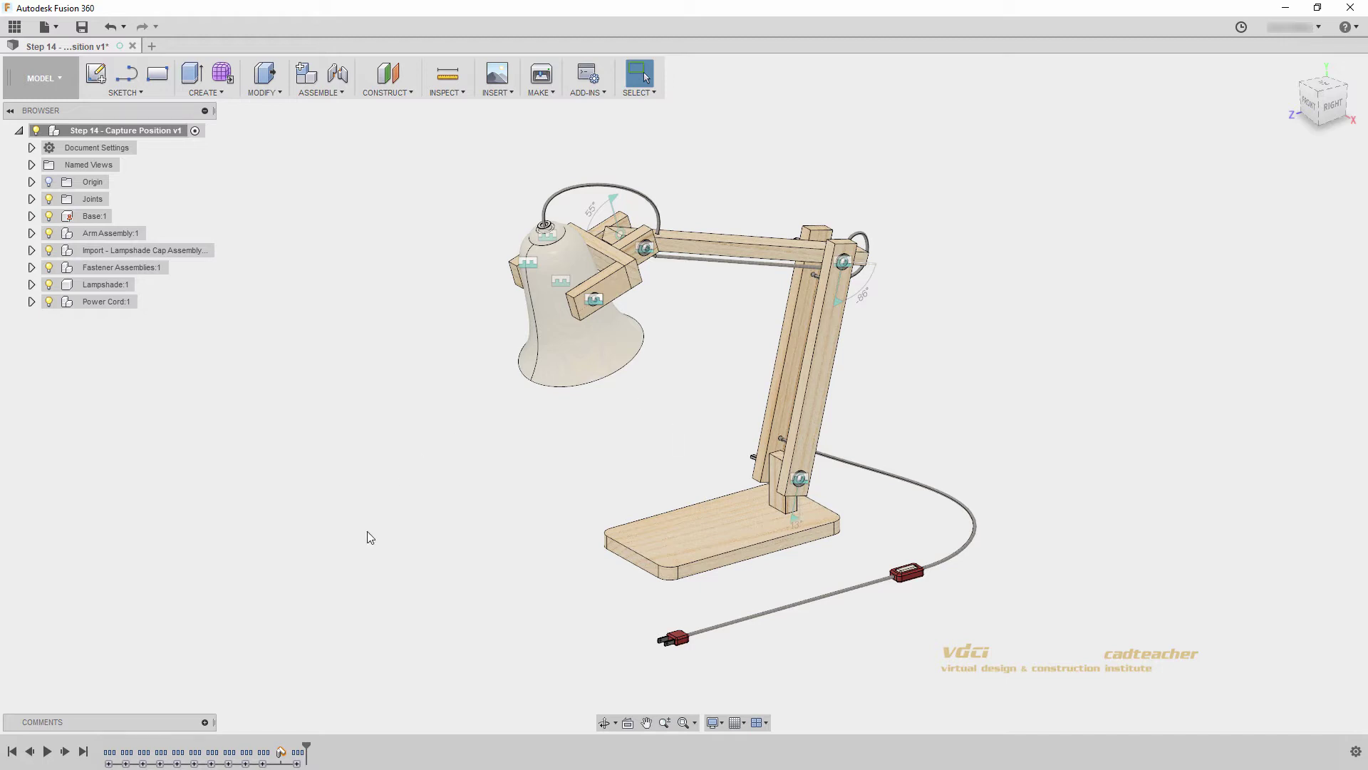
mouse_move(298, 756)
left_click_drag(306, 743, 289, 745)
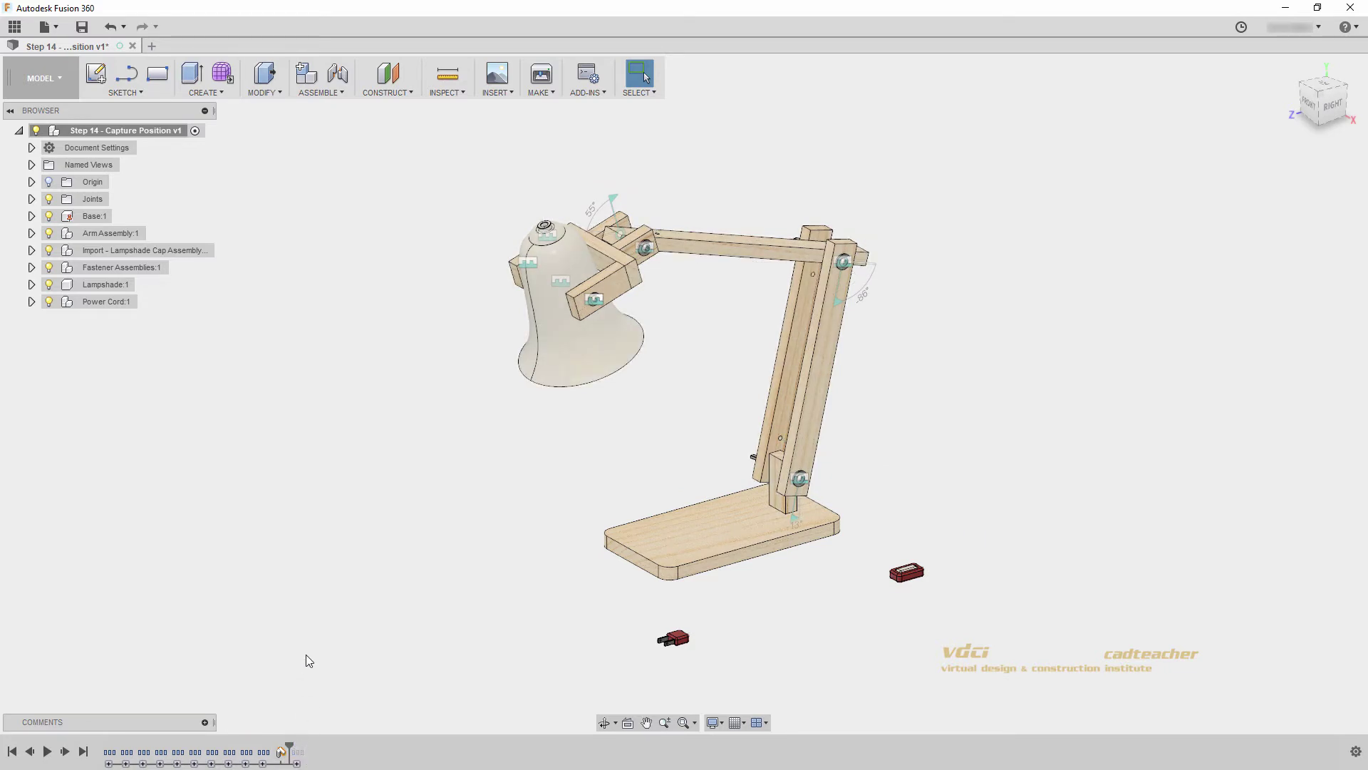
Step: Expand the cord group, step history past its first feature, and show Sketch1 under Cord:1
left_click(296, 764)
left_click_drag(289, 745, 317, 745)
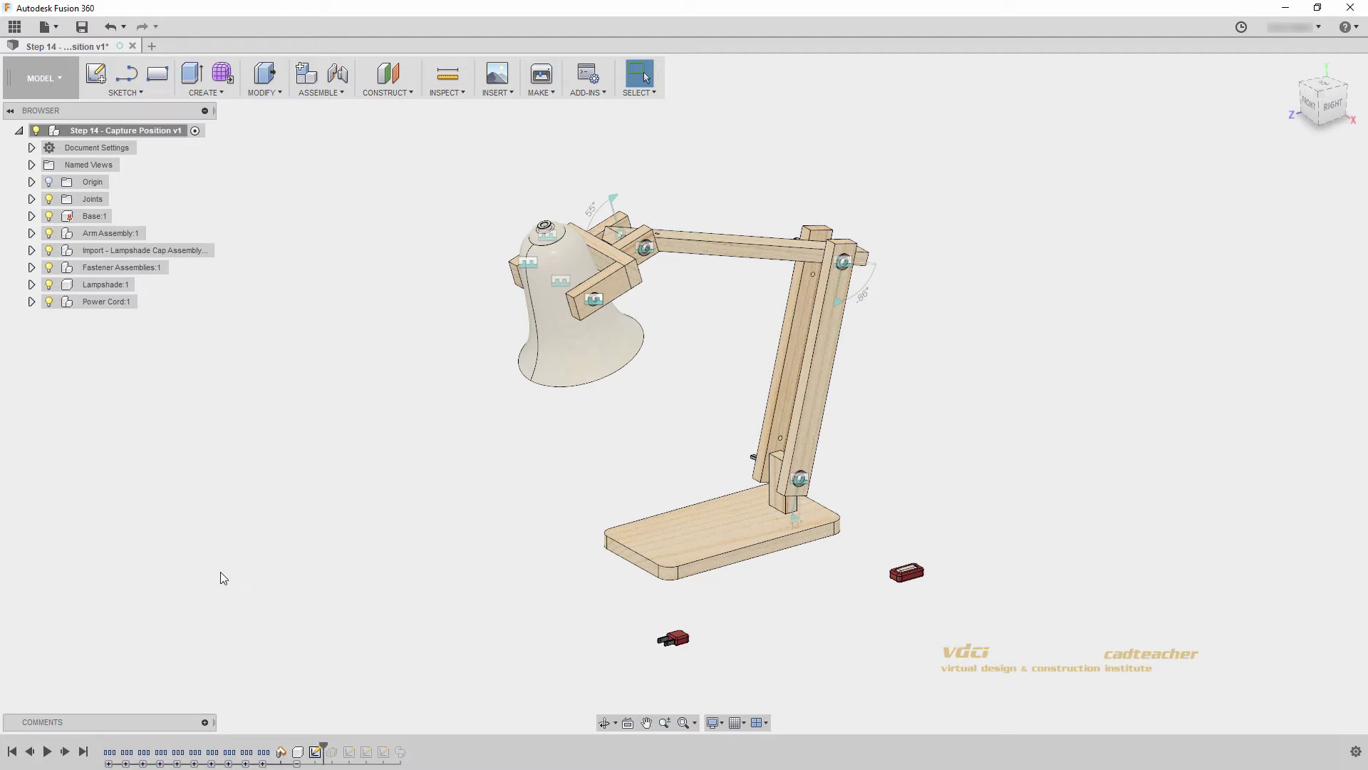
left_click(31, 301)
left_click(44, 370)
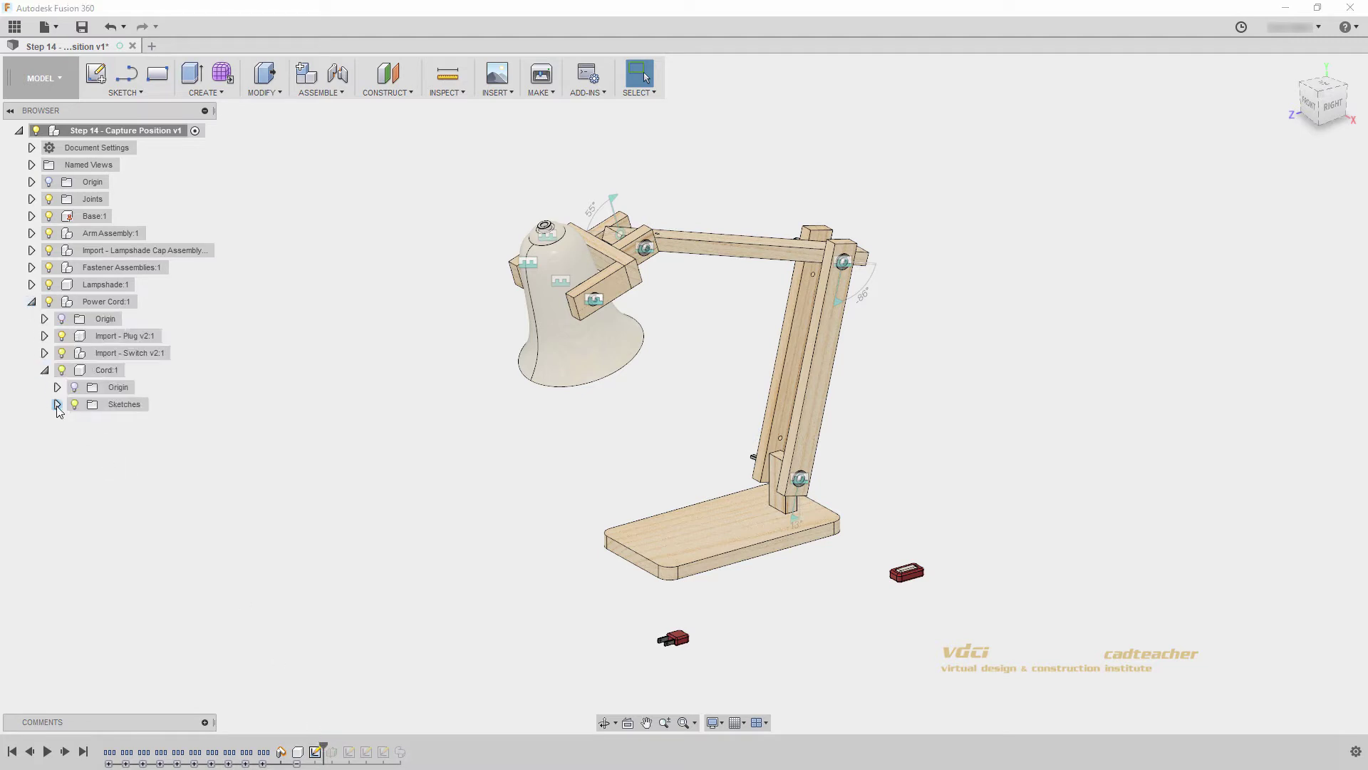
left_click(57, 404)
left_click(87, 422)
left_click(87, 420)
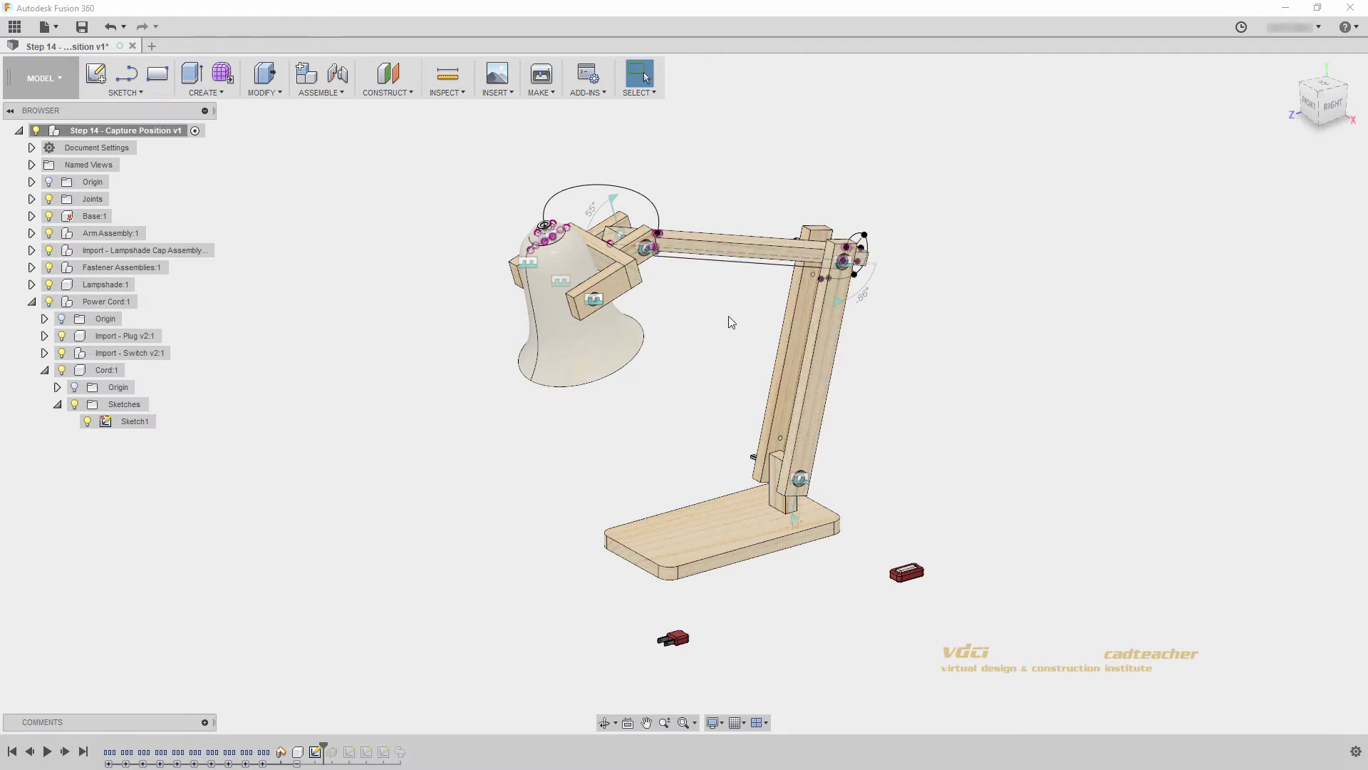
Step: Step the history forward through Plane1, Sketch2, Sketch3 and Sketch4, showing each in turn
left_click_drag(323, 742, 338, 743)
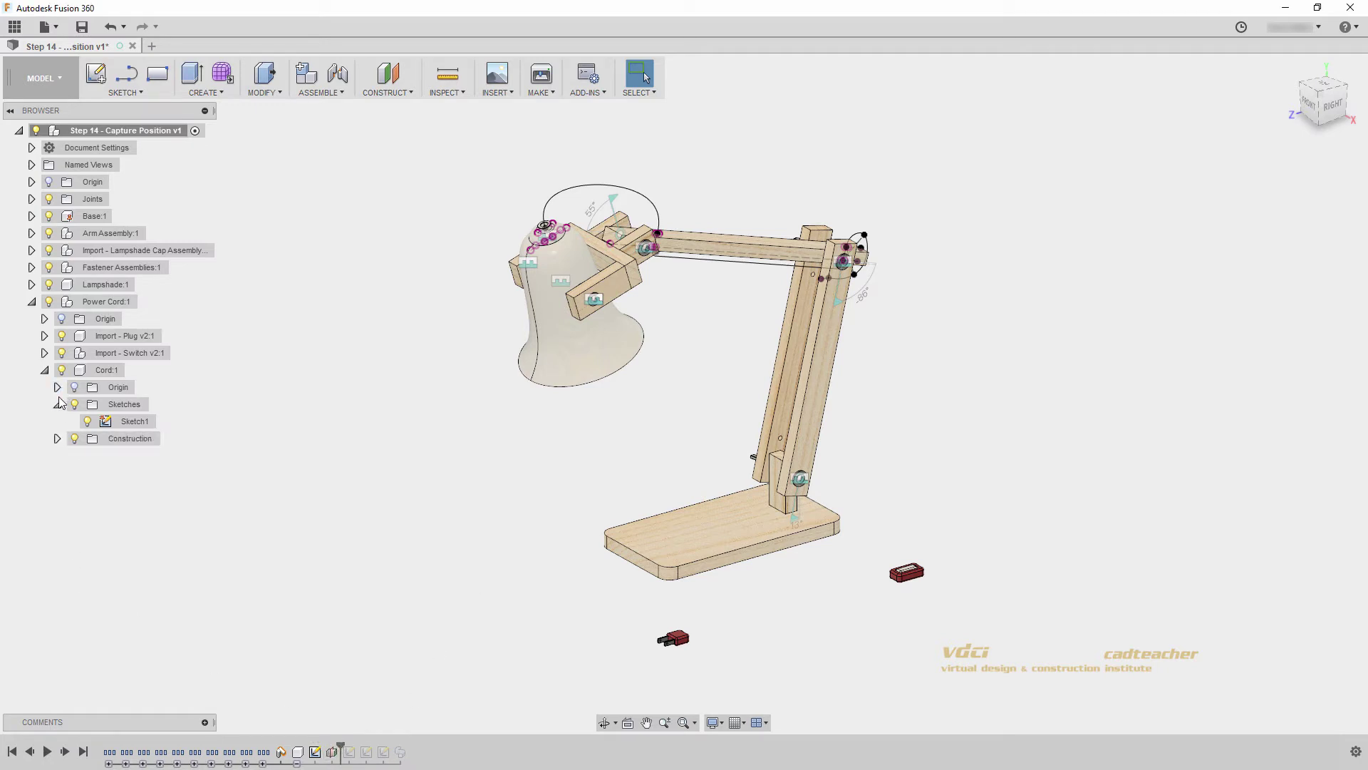
left_click(57, 438)
left_click(87, 456)
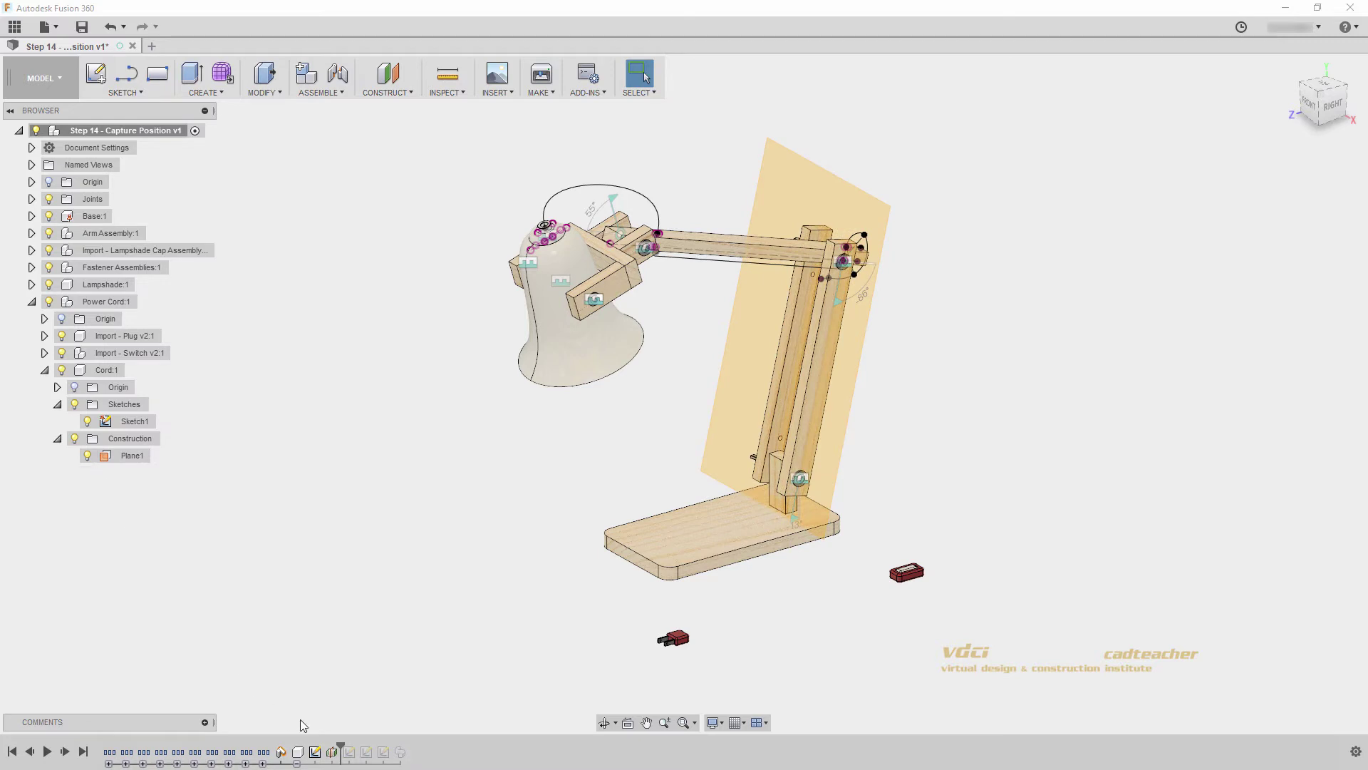
left_click_drag(340, 745, 358, 746)
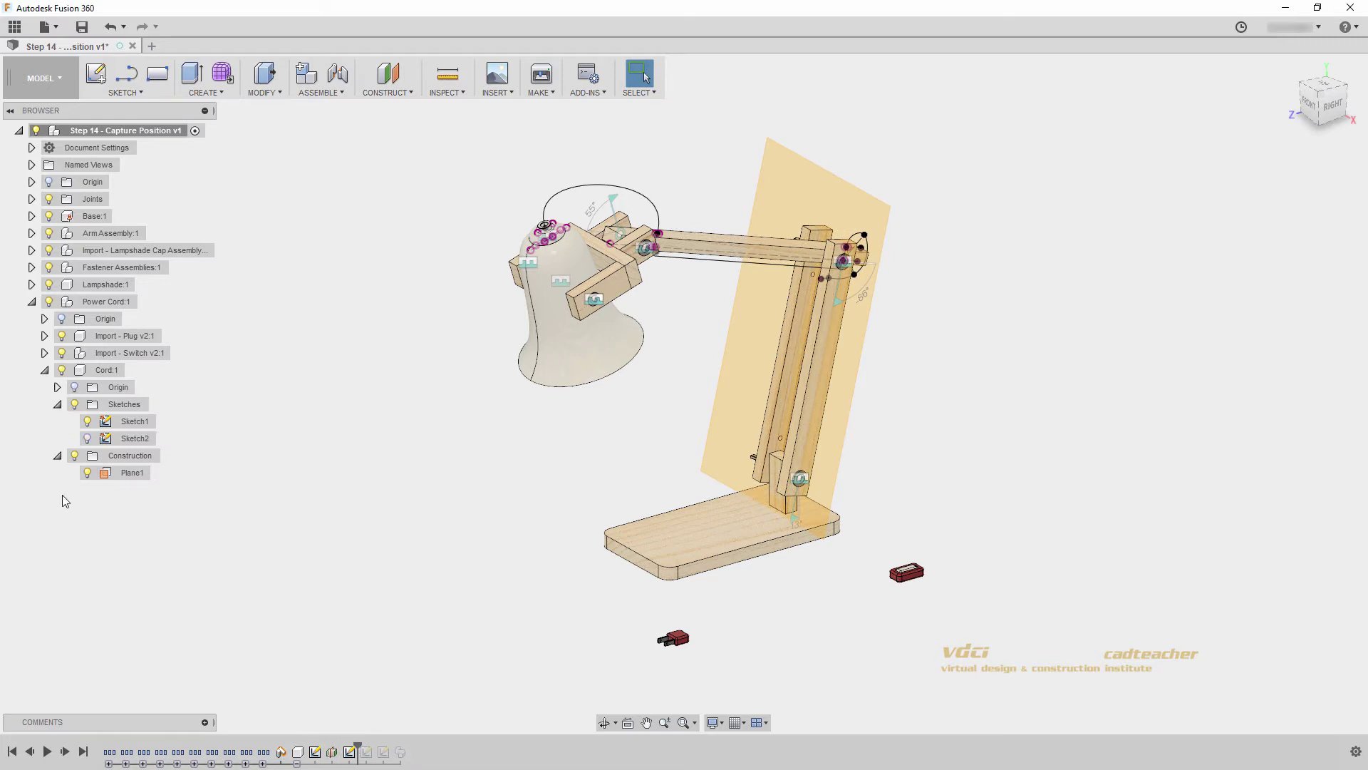
left_click(87, 473)
left_click(87, 438)
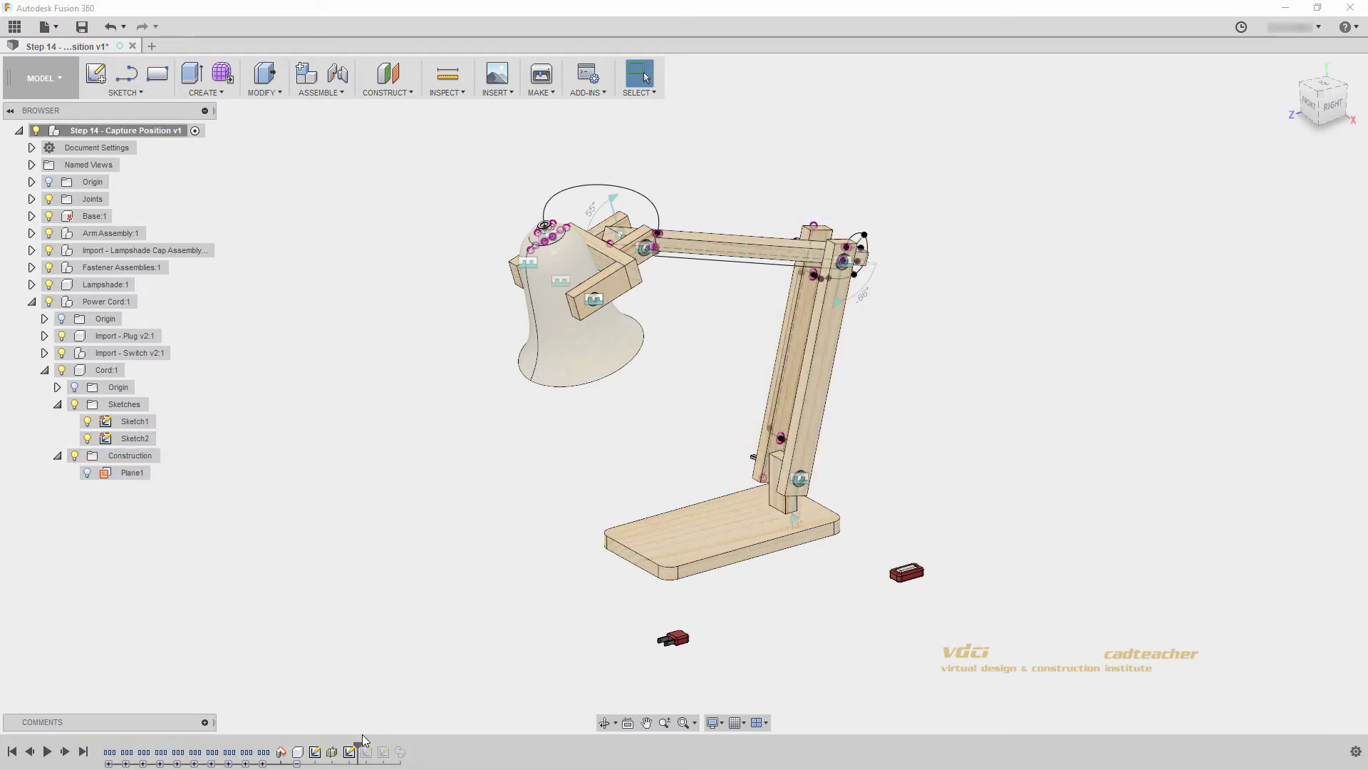
left_click_drag(362, 744, 375, 744)
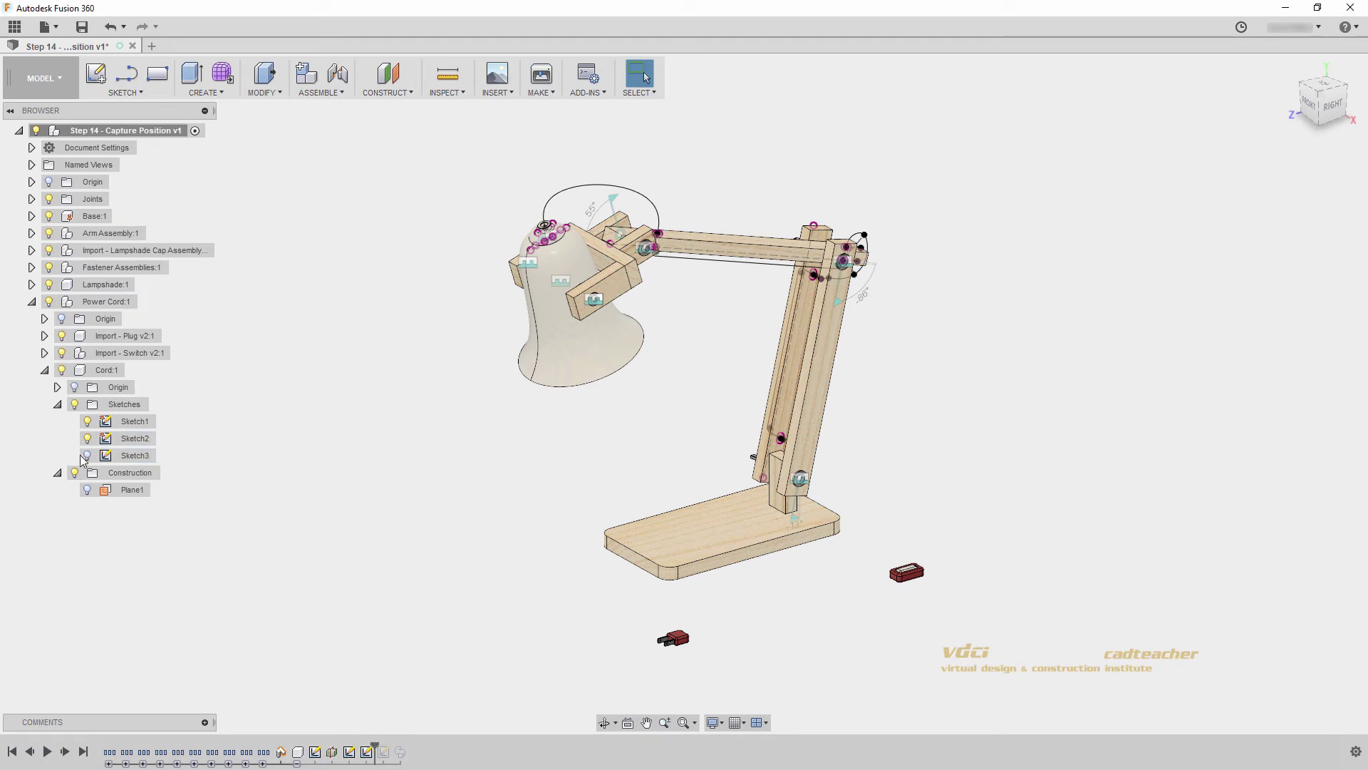
left_click(86, 455)
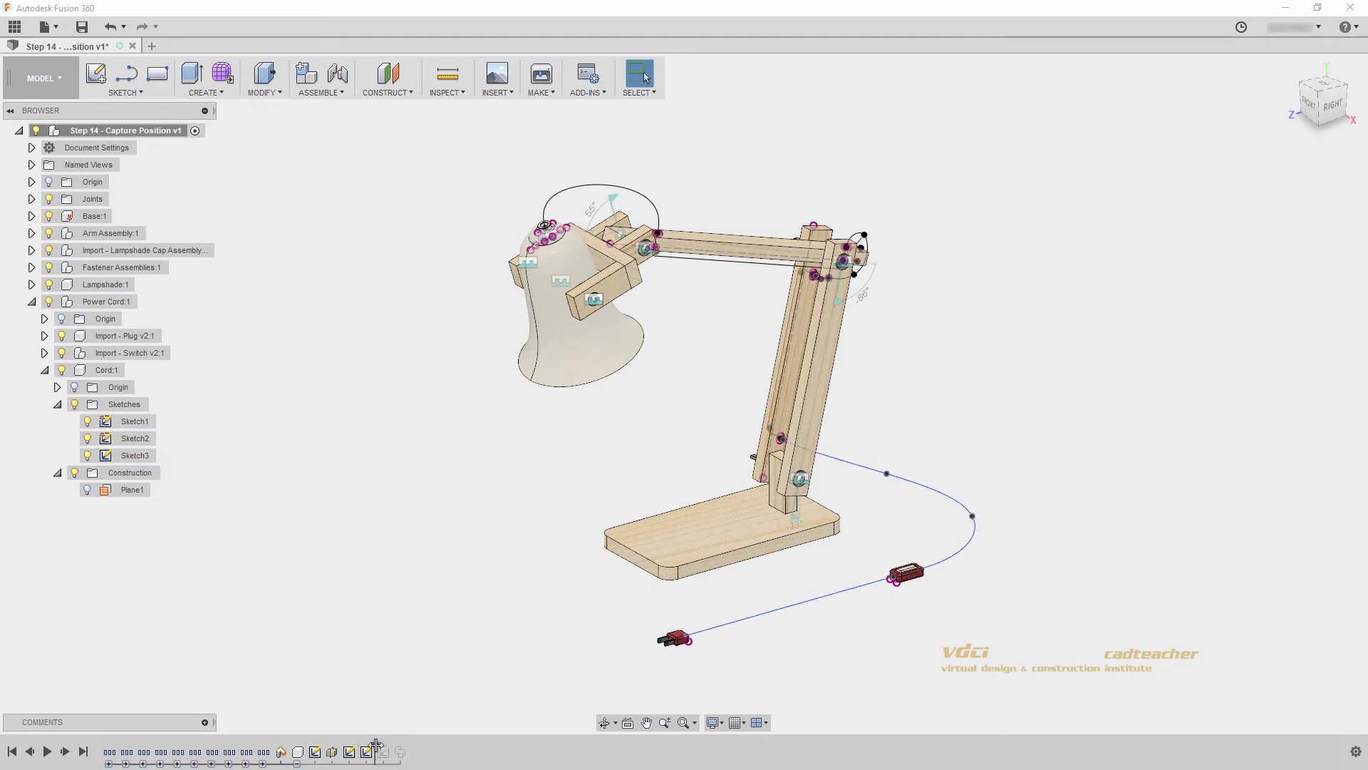
left_click_drag(375, 744, 392, 744)
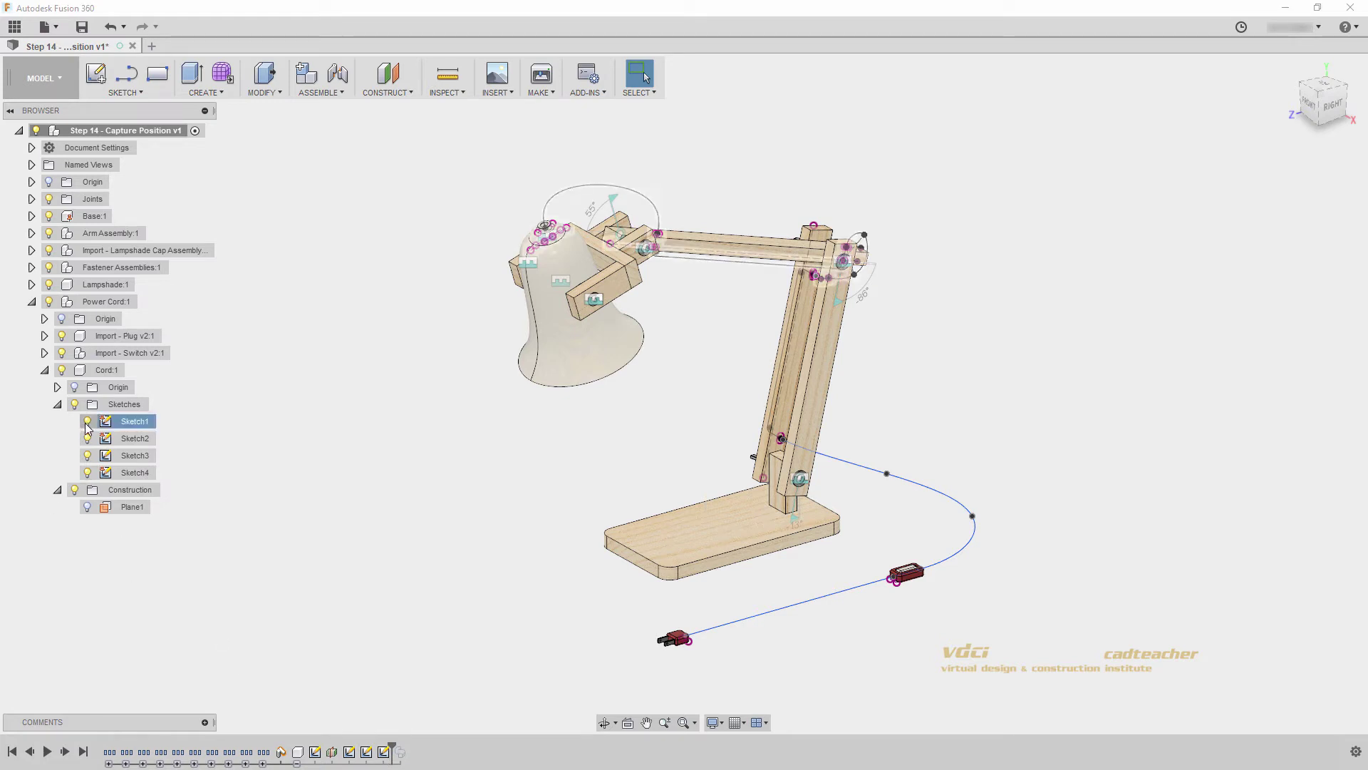
Step: Hide Sketch1–Sketch4, roll past the sweep, and collapse Sketches, Cord:1 and Power Cord:1
left_click(86, 421)
left_click(86, 438)
left_click(87, 456)
left_click(86, 472)
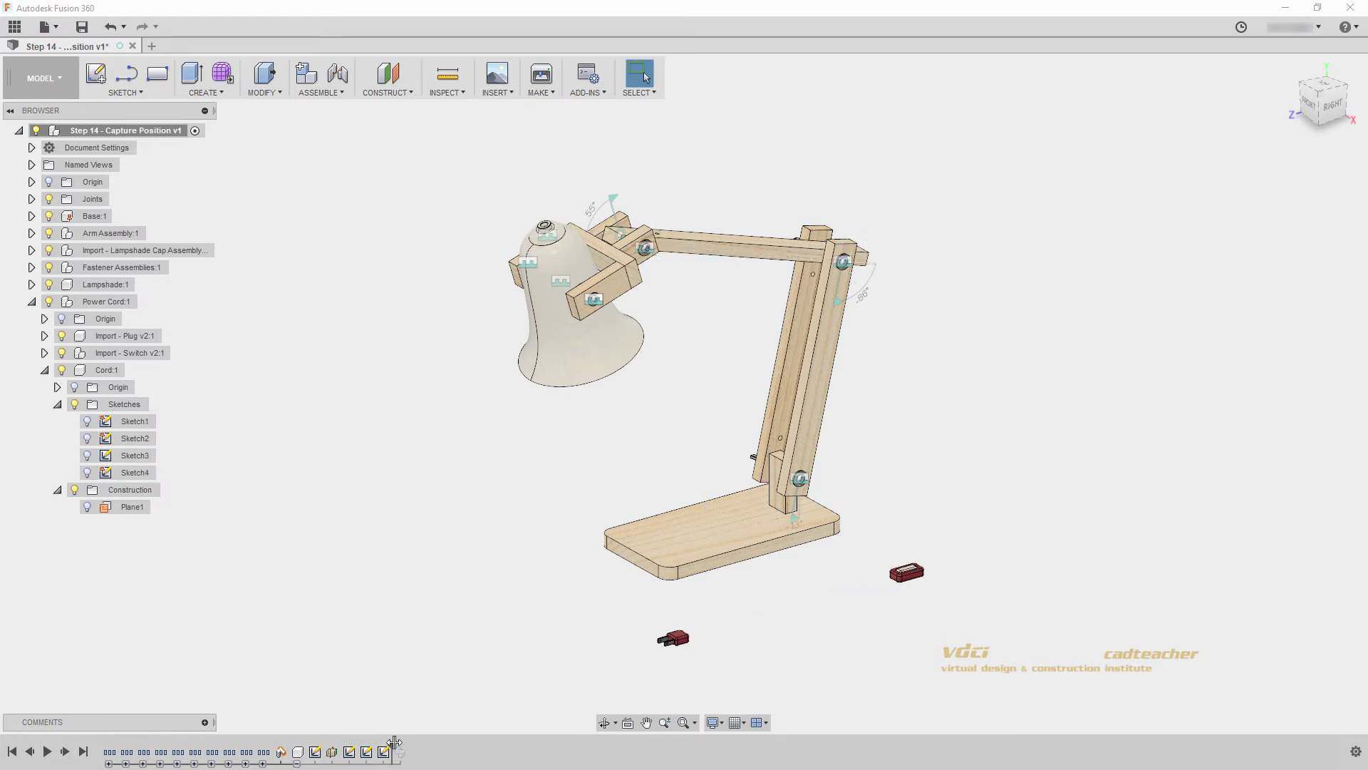
left_click_drag(394, 744, 413, 744)
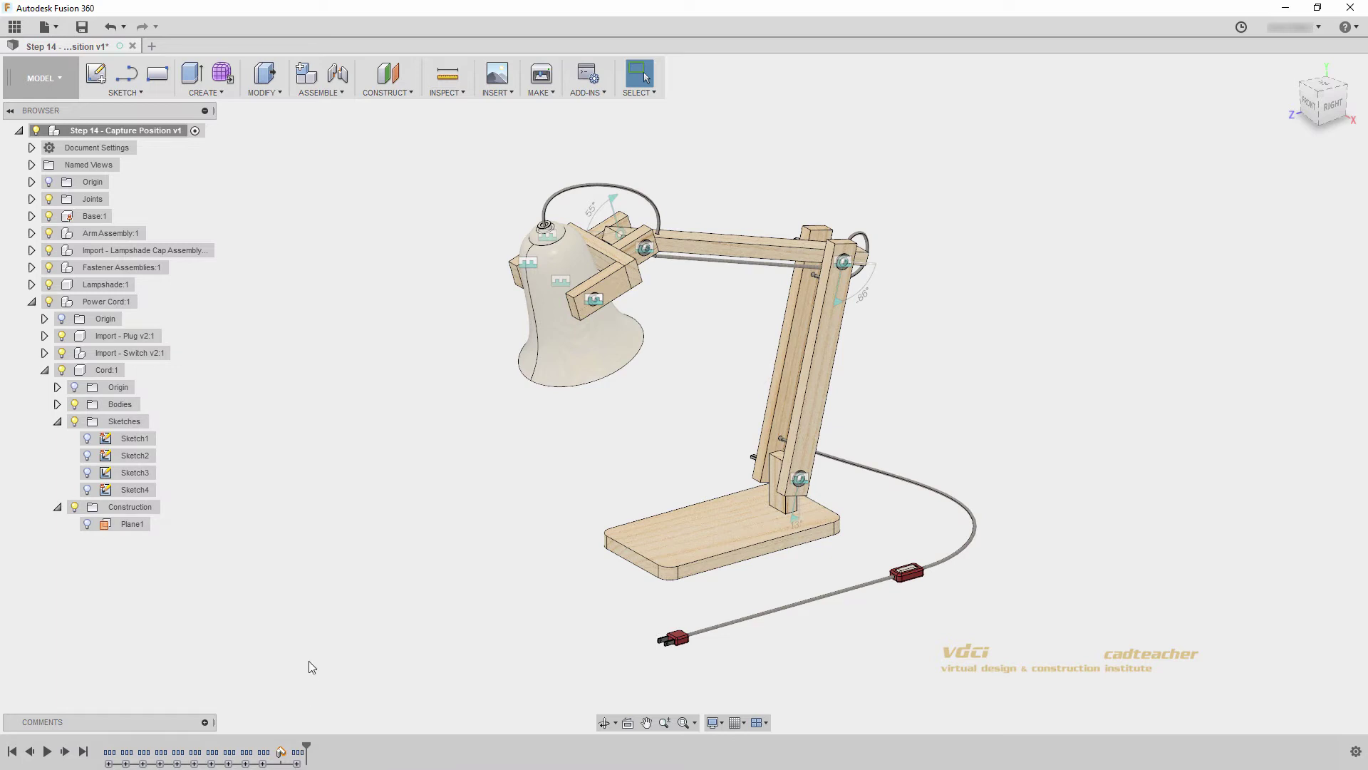
left_click(57, 421)
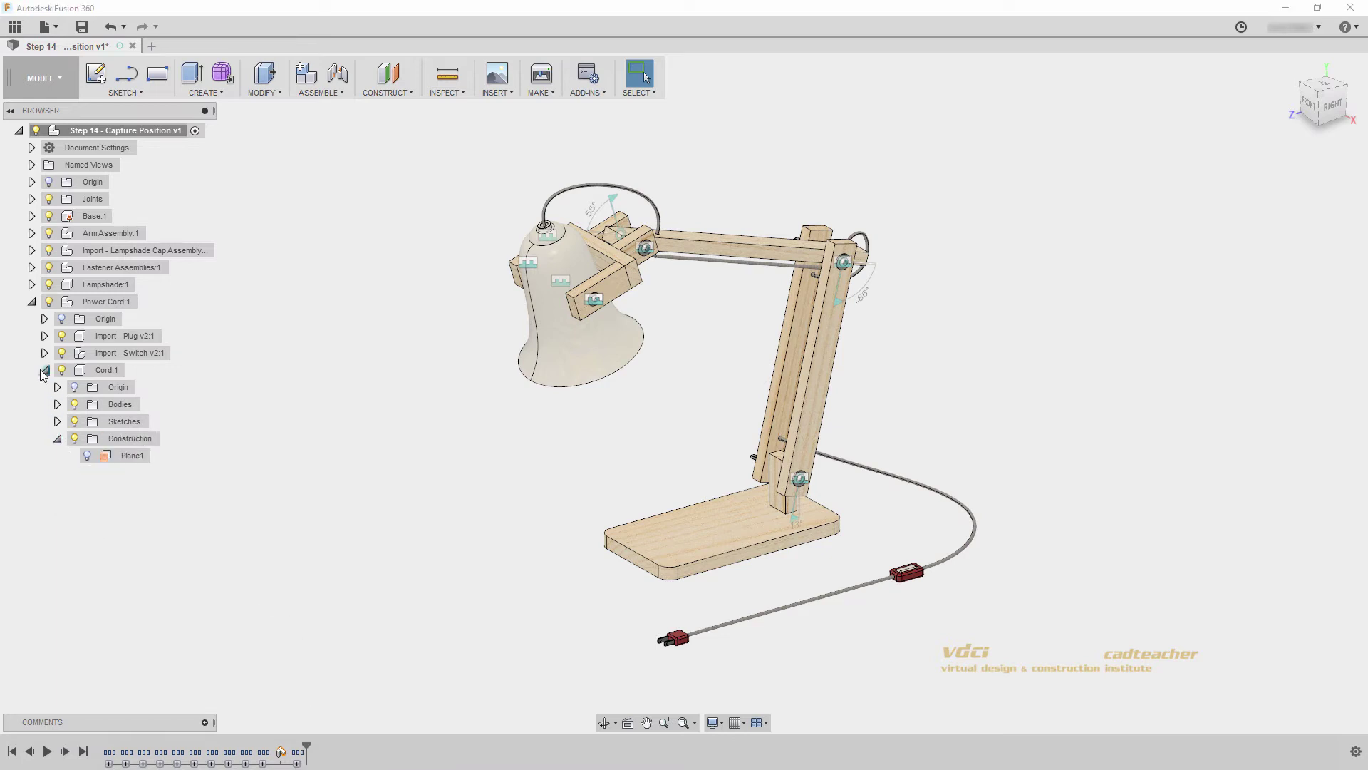
left_click(45, 370)
left_click(32, 302)
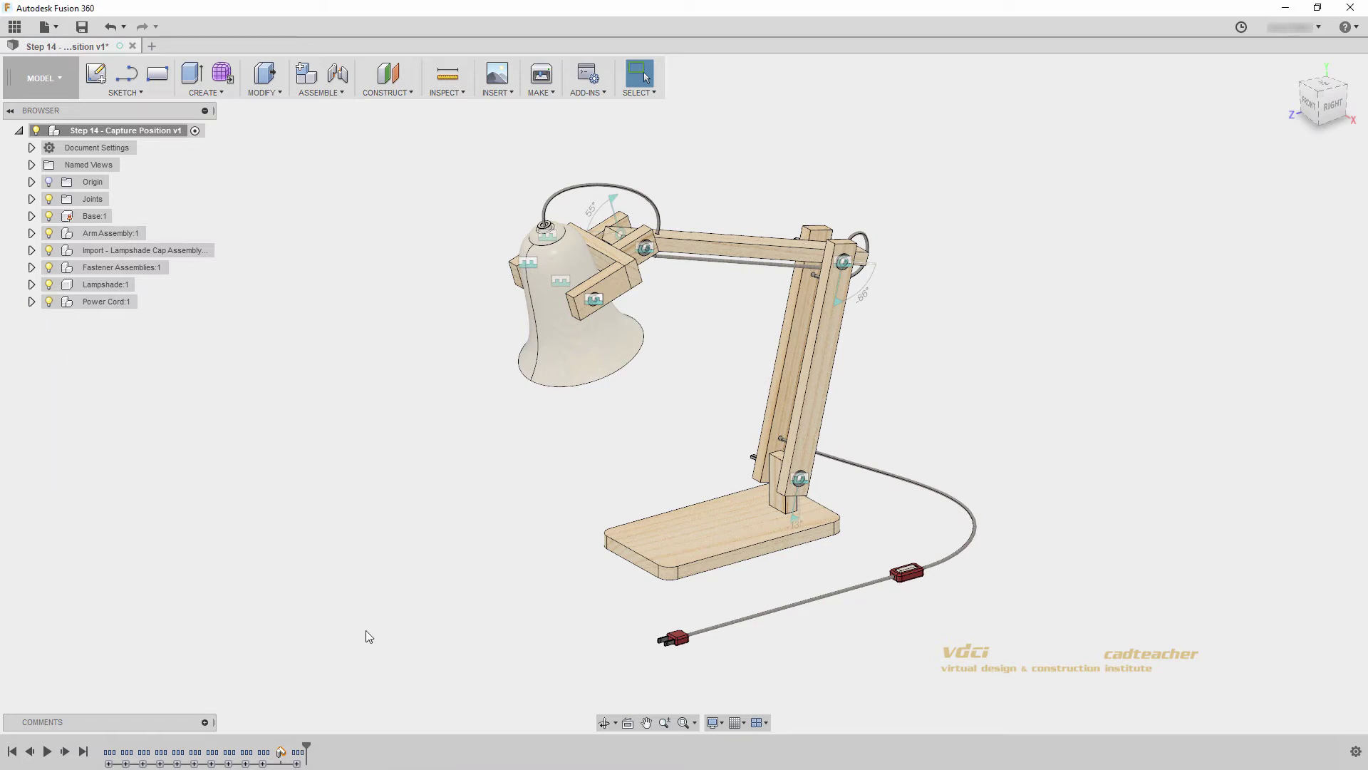
Step: Delete Position6, tilt the lampshade up-left, and capture the new pose as Position8
left_click(281, 752)
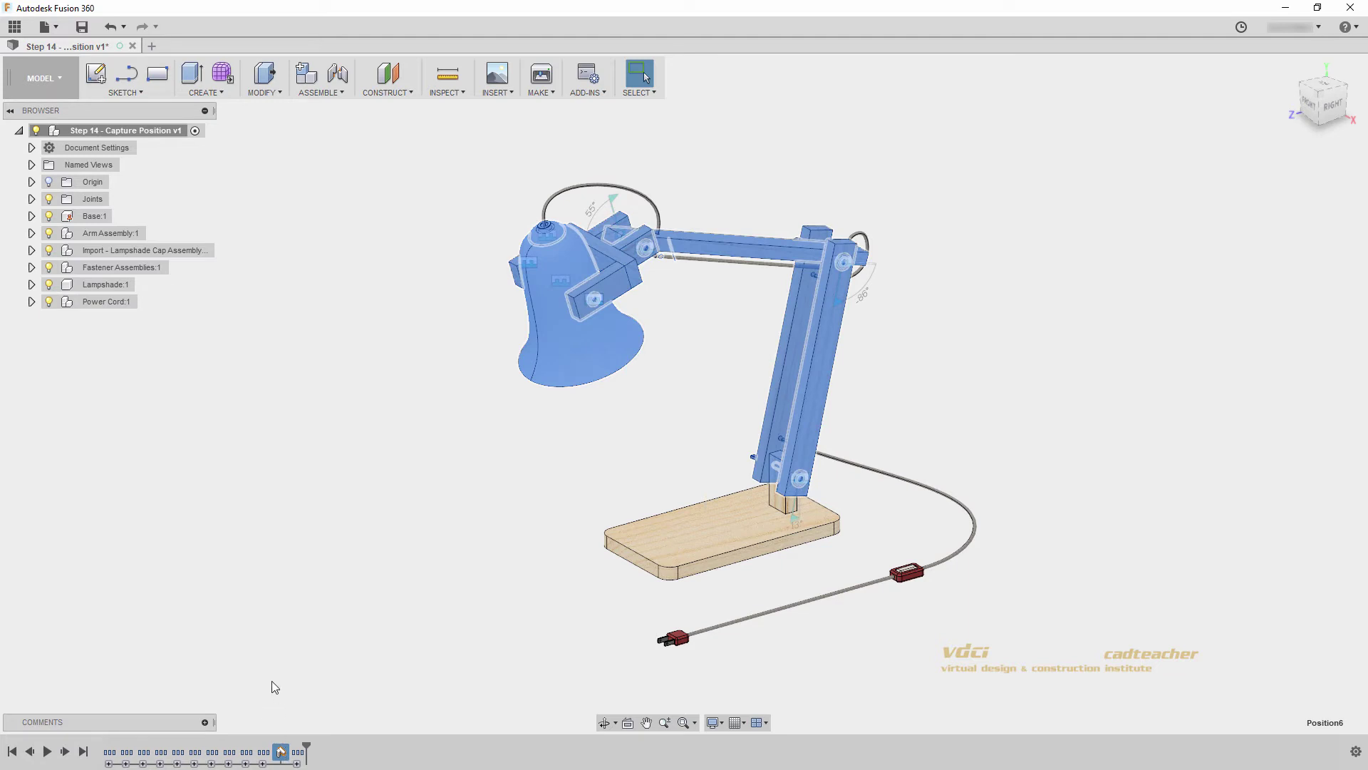
key("Delete")
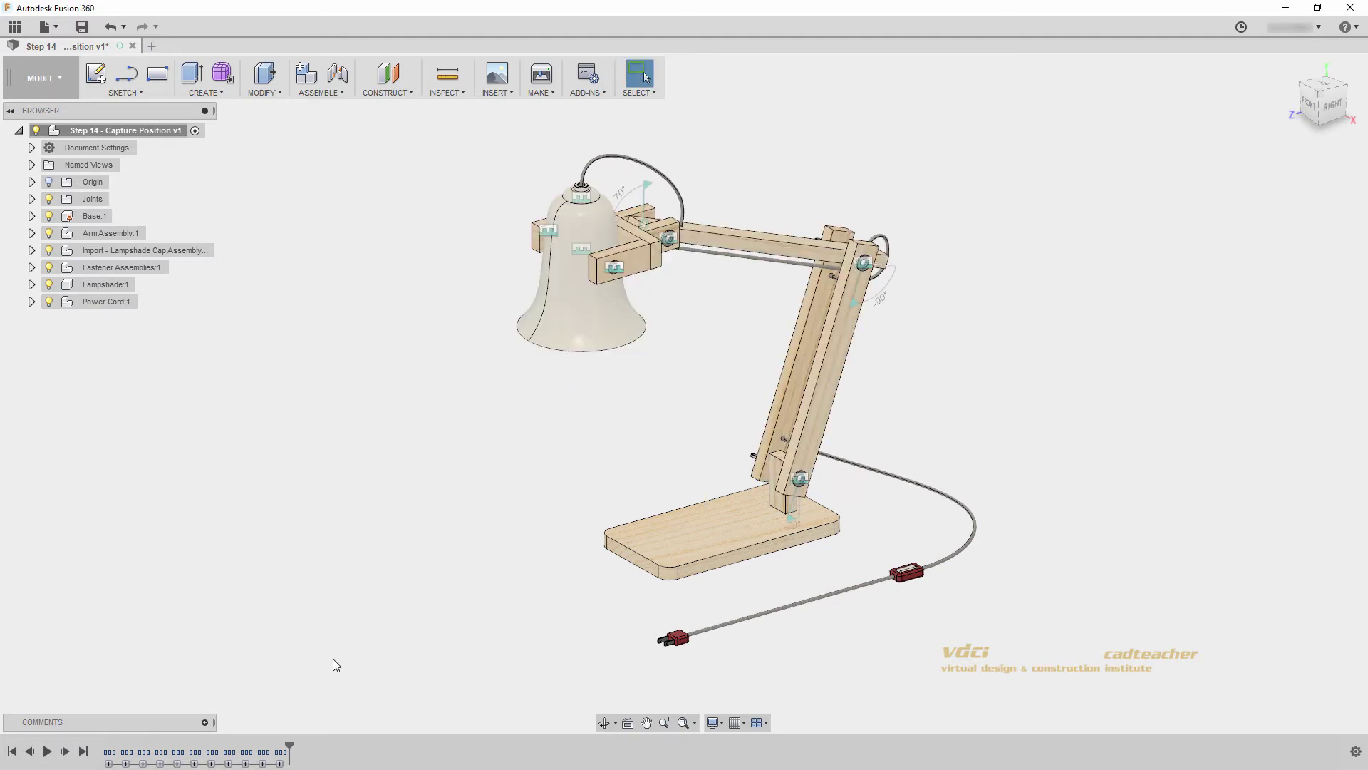
middle_click_drag(337, 665, 358, 587, "shift")
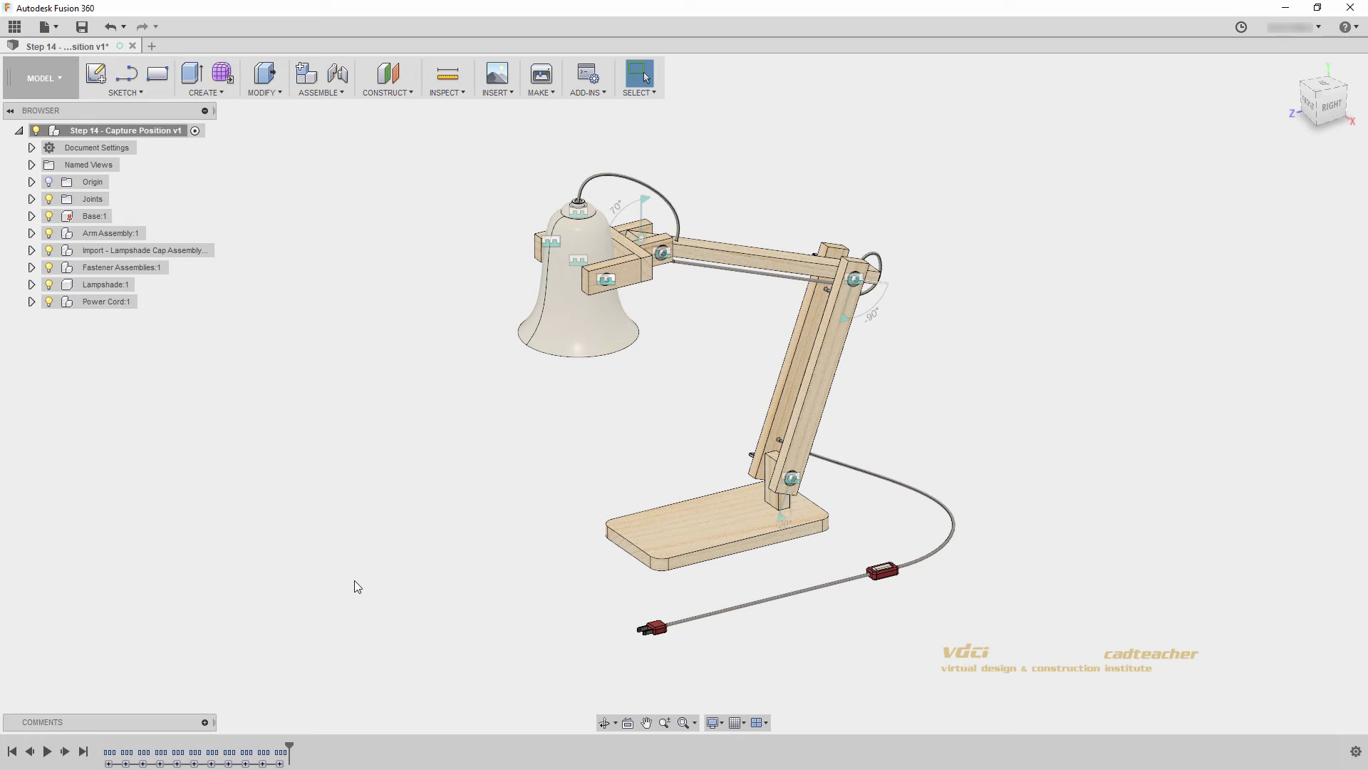
left_click_drag(547, 340, 576, 242)
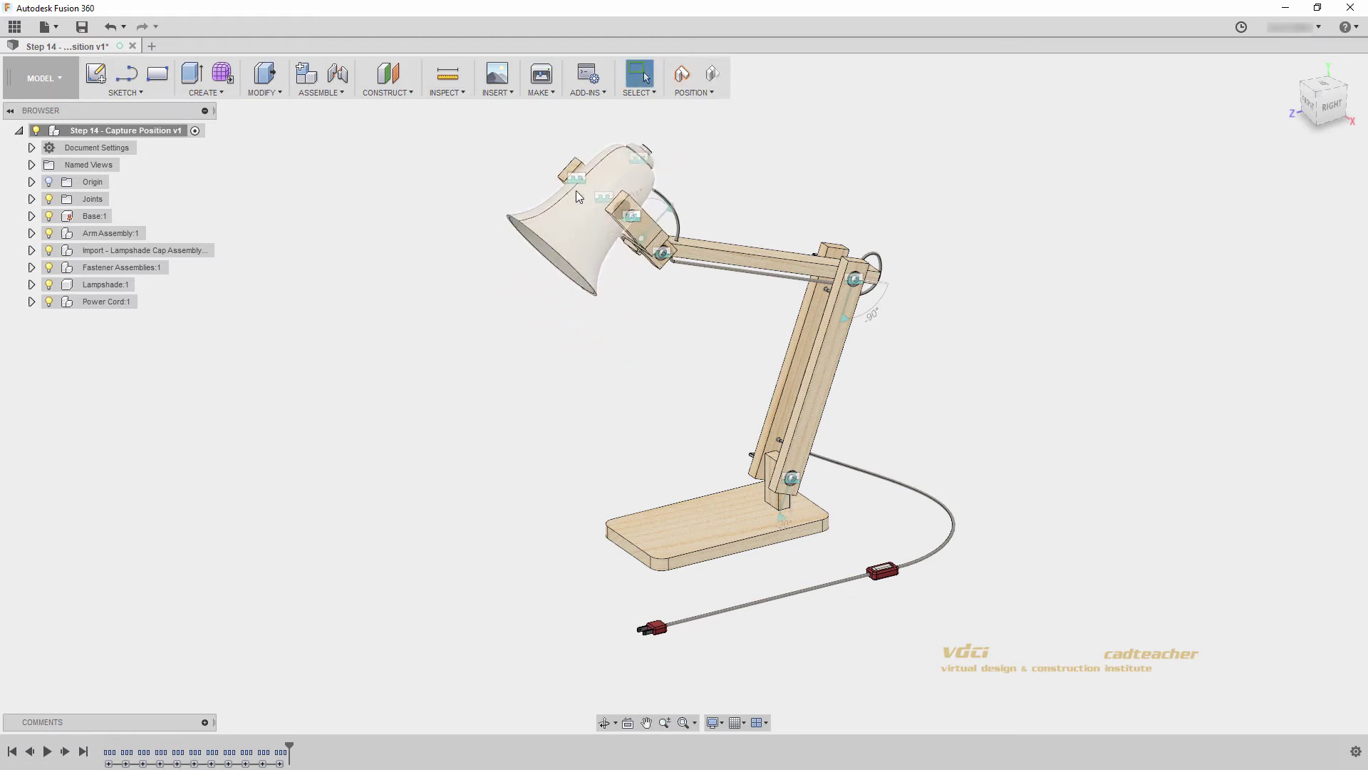
left_click(682, 73)
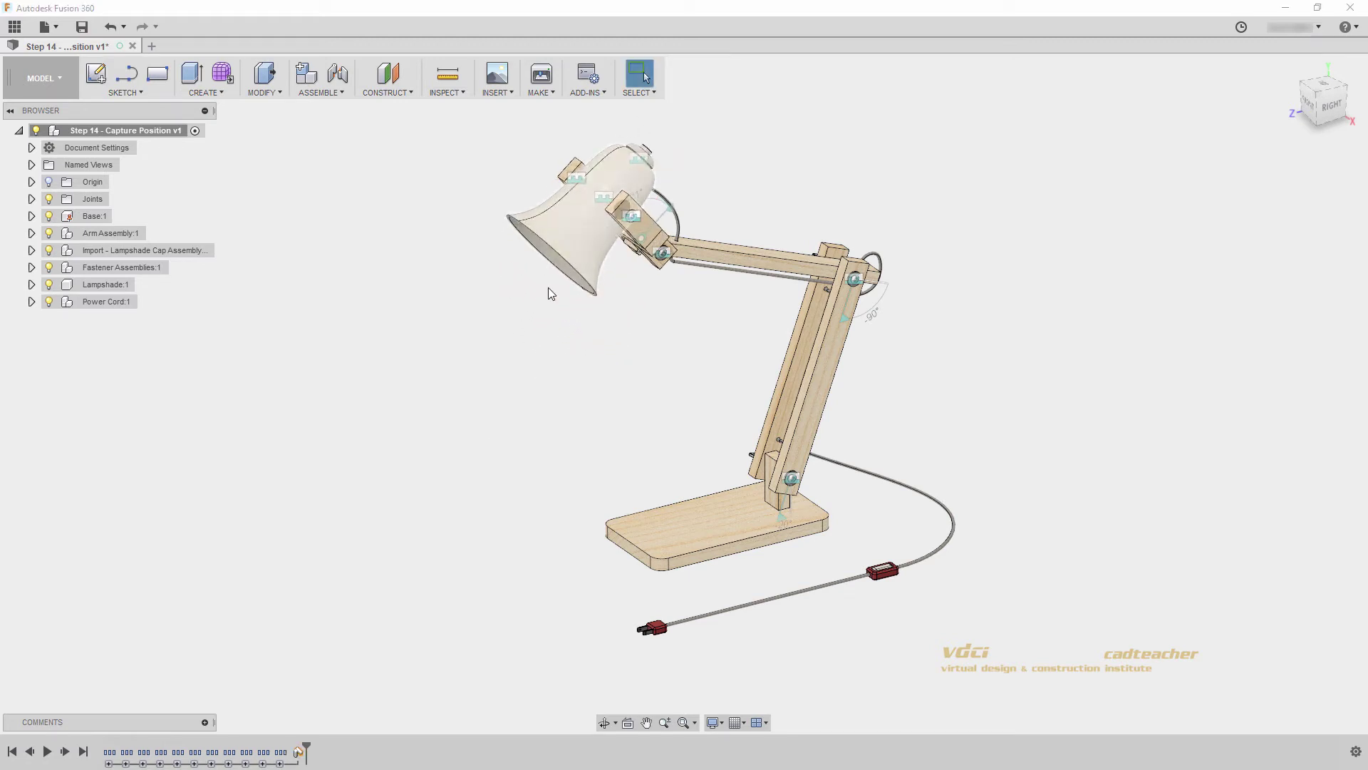
Step: Capture two more lampshade poses as Position9 and another position, ending near -170°
right_click(299, 757)
left_click(280, 757)
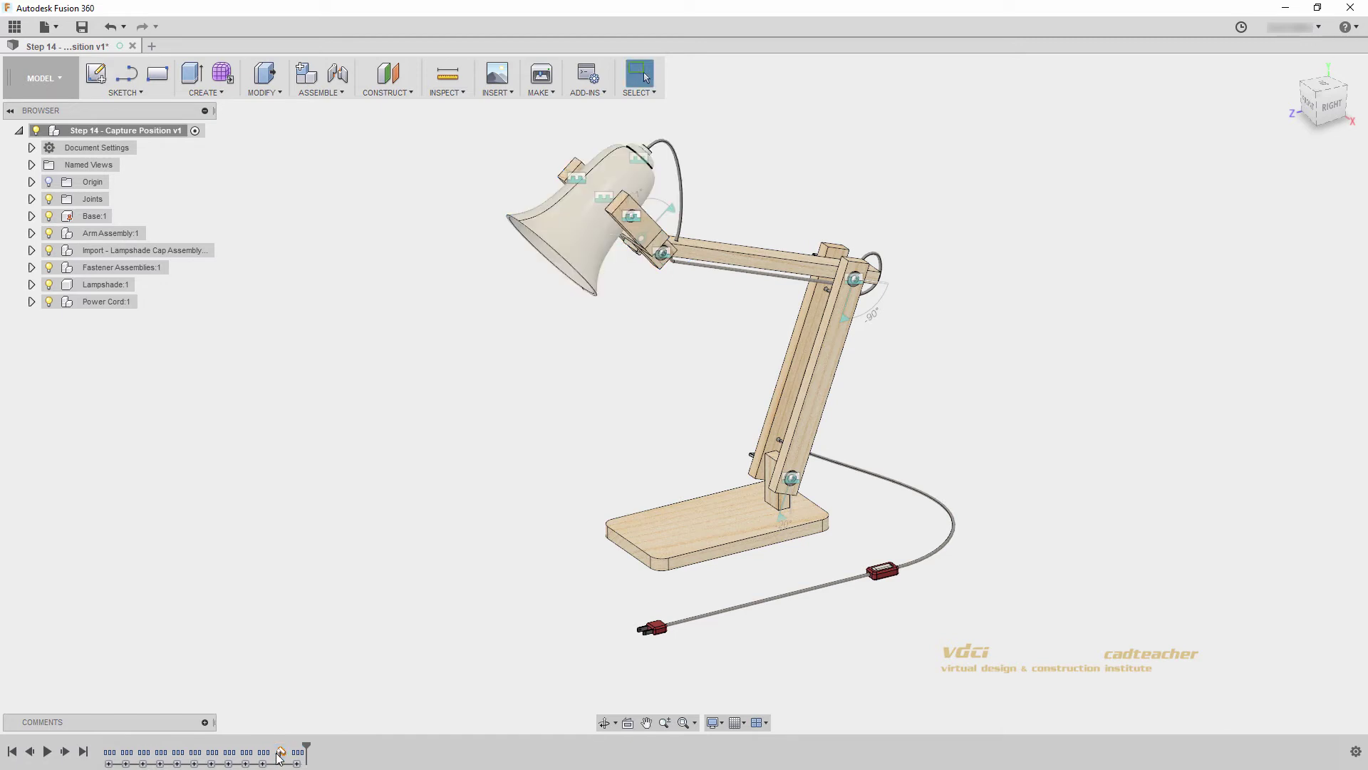
middle_click_drag(568, 509, 634, 431, "shift")
left_click_drag(584, 228, 647, 199)
left_click(684, 67)
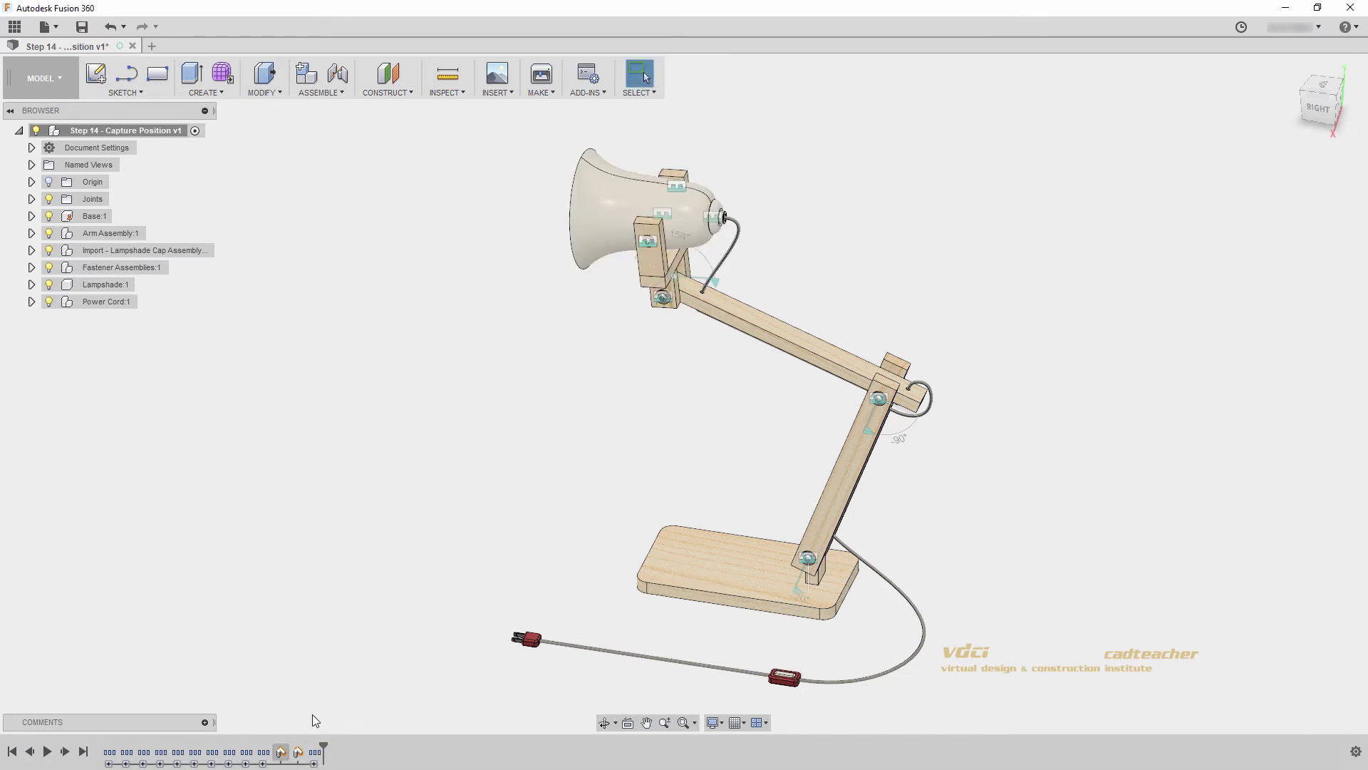
left_click_drag(550, 182, 648, 101)
left_click(682, 73)
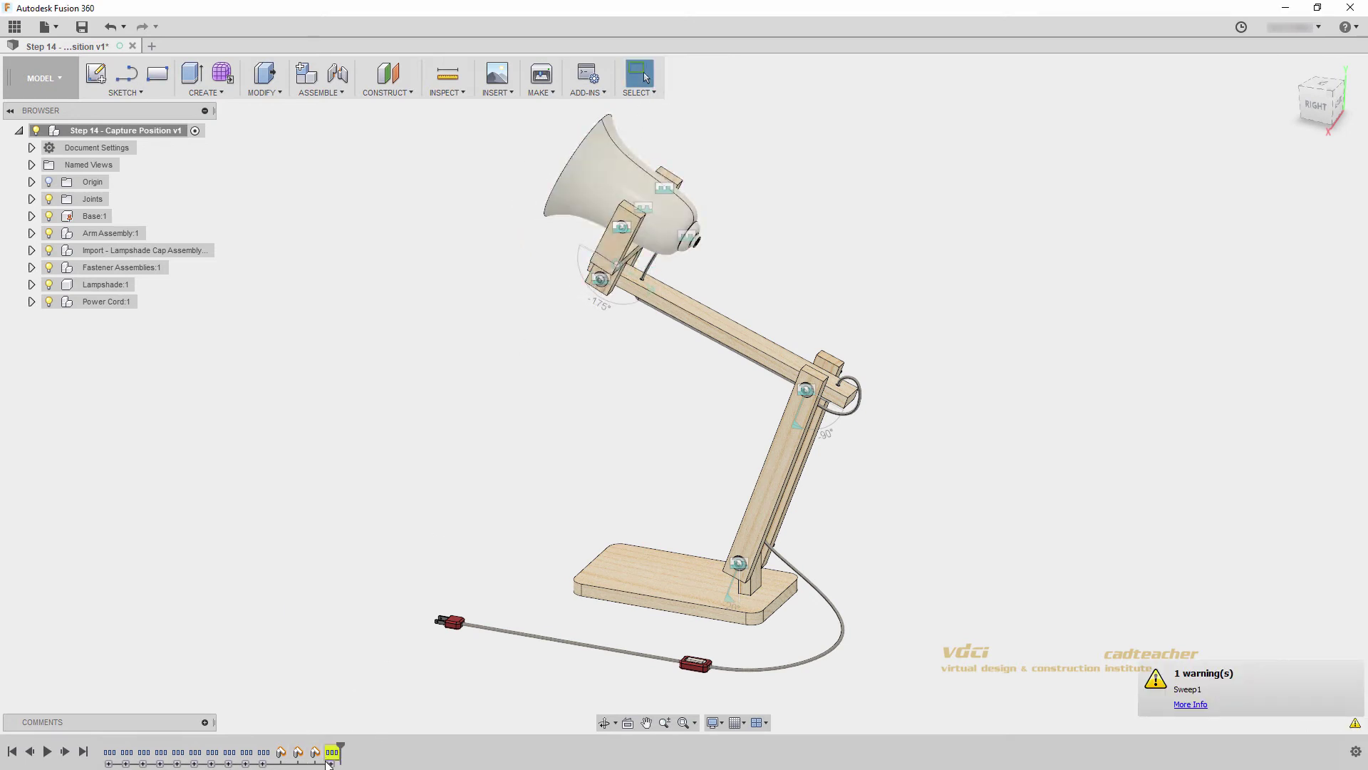
Step: Edit Sweep1, flip it along the cord path, set Distance to 1, and confirm
double_click(417, 752)
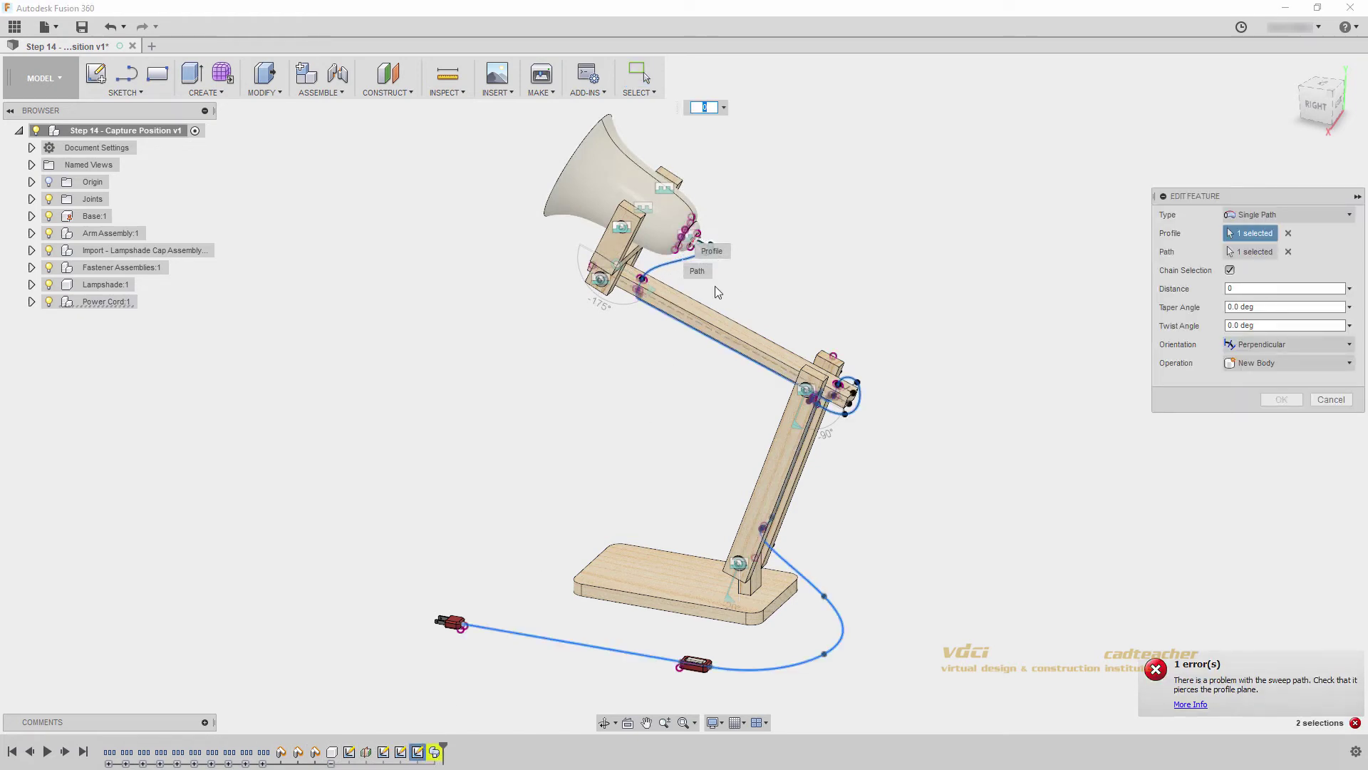
middle_click_drag(779, 254, 688, 242)
scroll(688, 242, "up", 3)
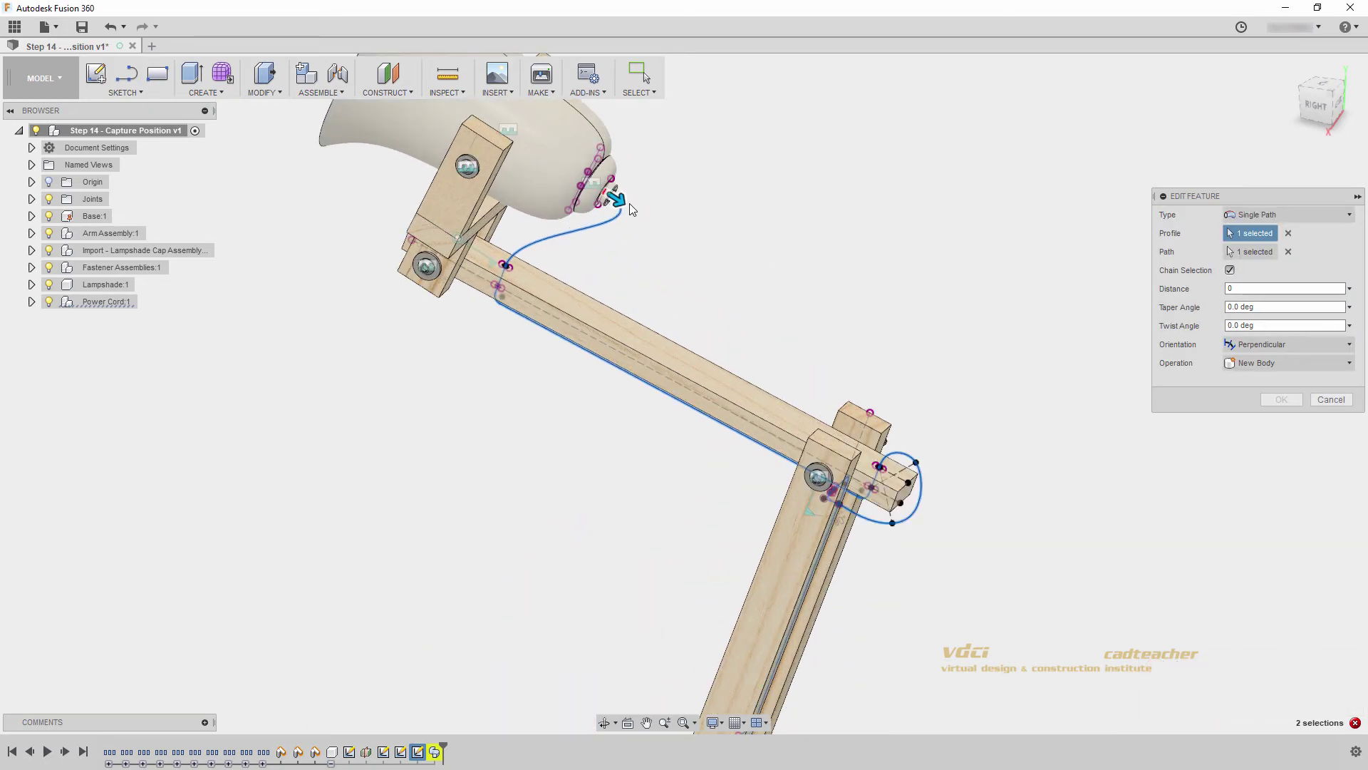
left_click_drag(621, 205, 686, 385)
left_click(1243, 289)
double_click(1243, 289)
type("1")
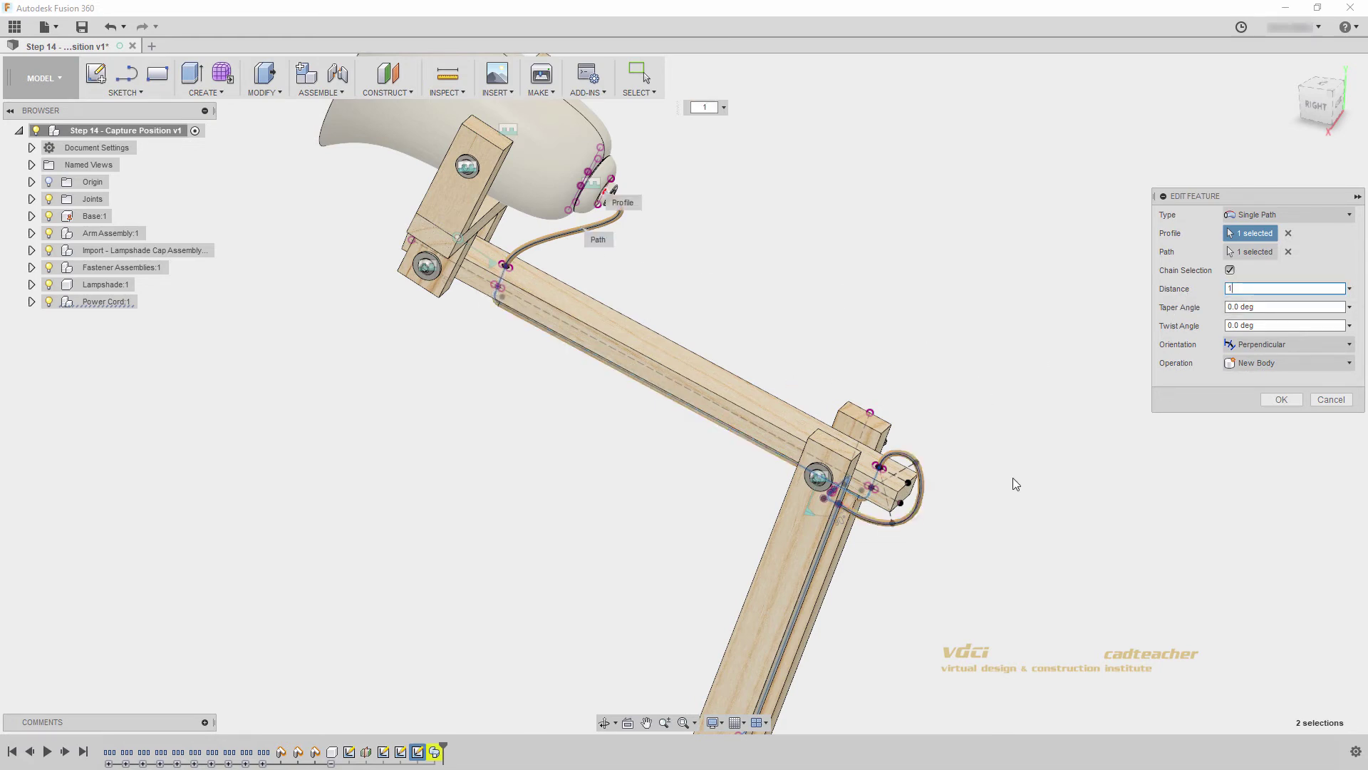
left_click(1263, 400)
middle_click_drag(566, 519, 605, 550, "shift")
middle_click_drag(507, 570, 565, 534, "shift")
Step: Delete the first two captured positions, then undo to restore them
key("Escape")
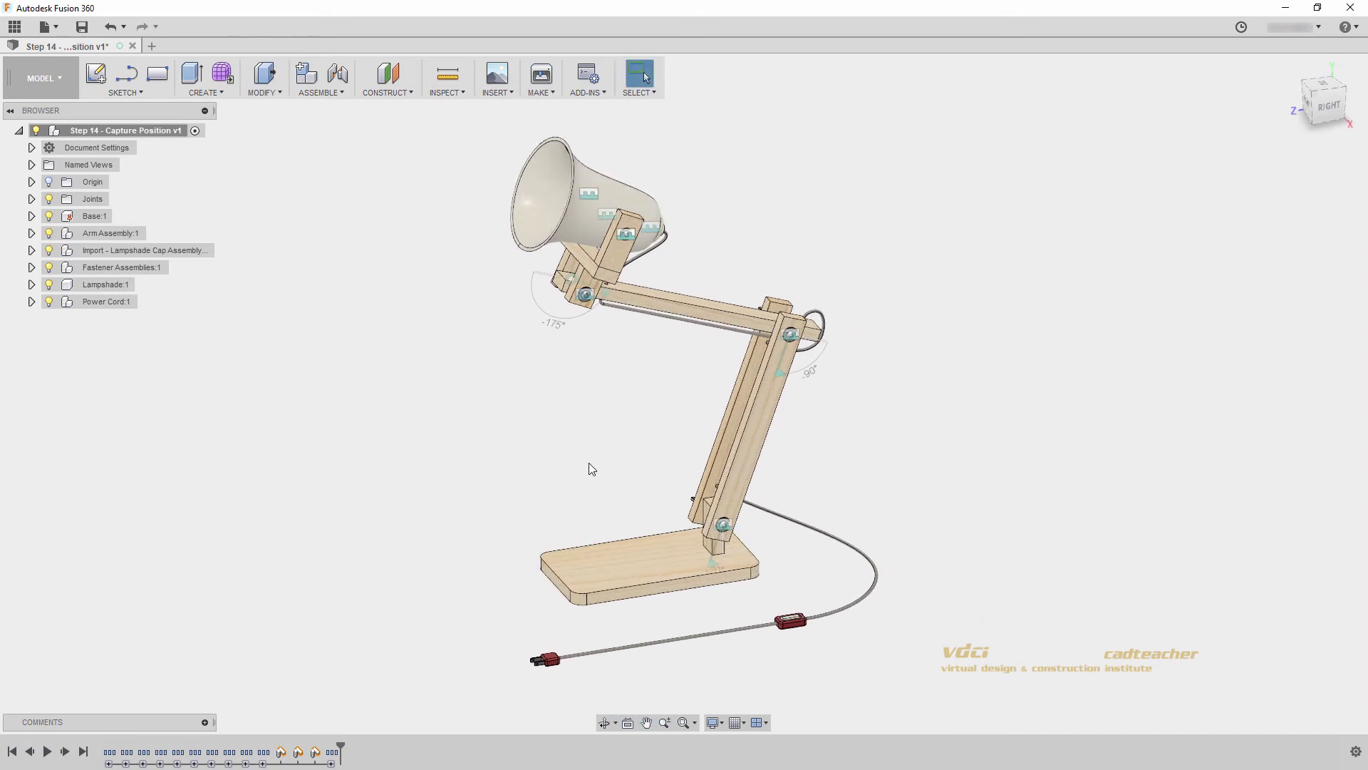
left_click(281, 752)
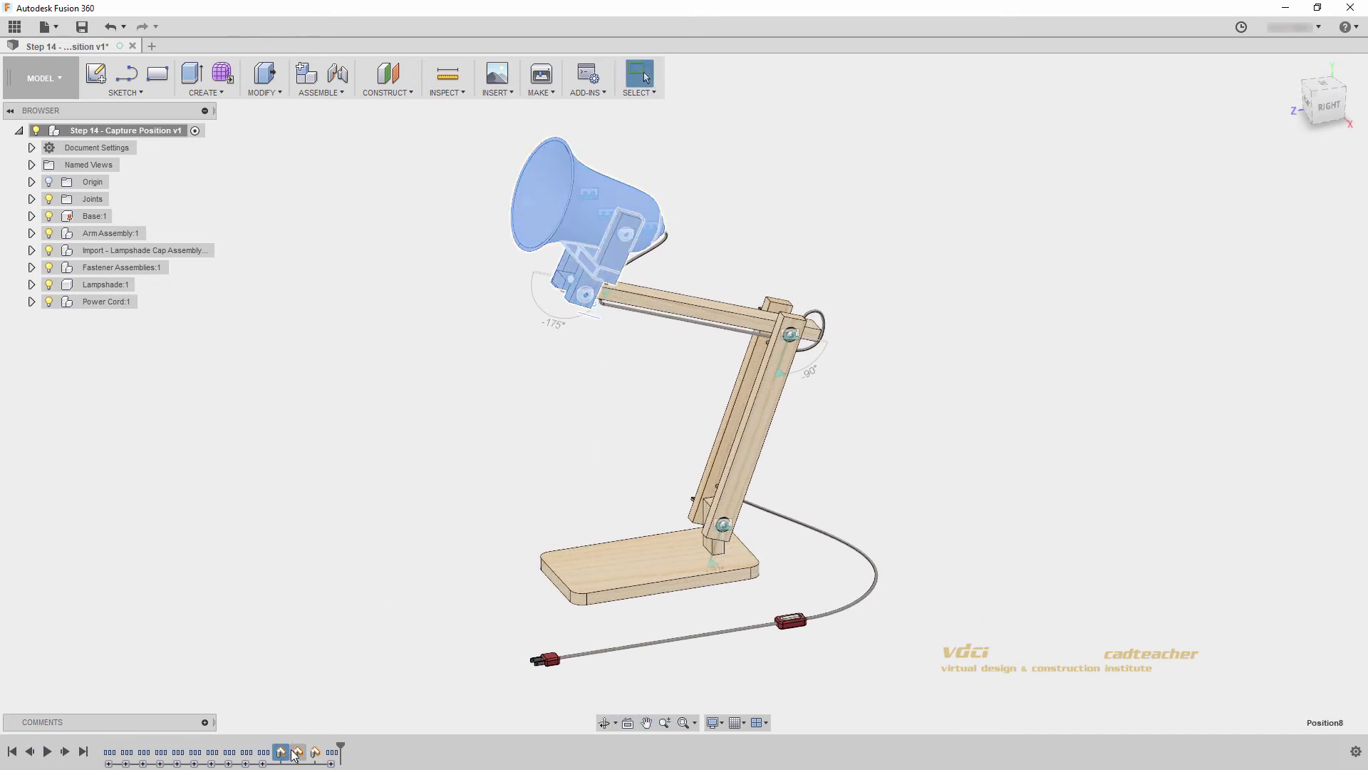
left_click(298, 752, "shift")
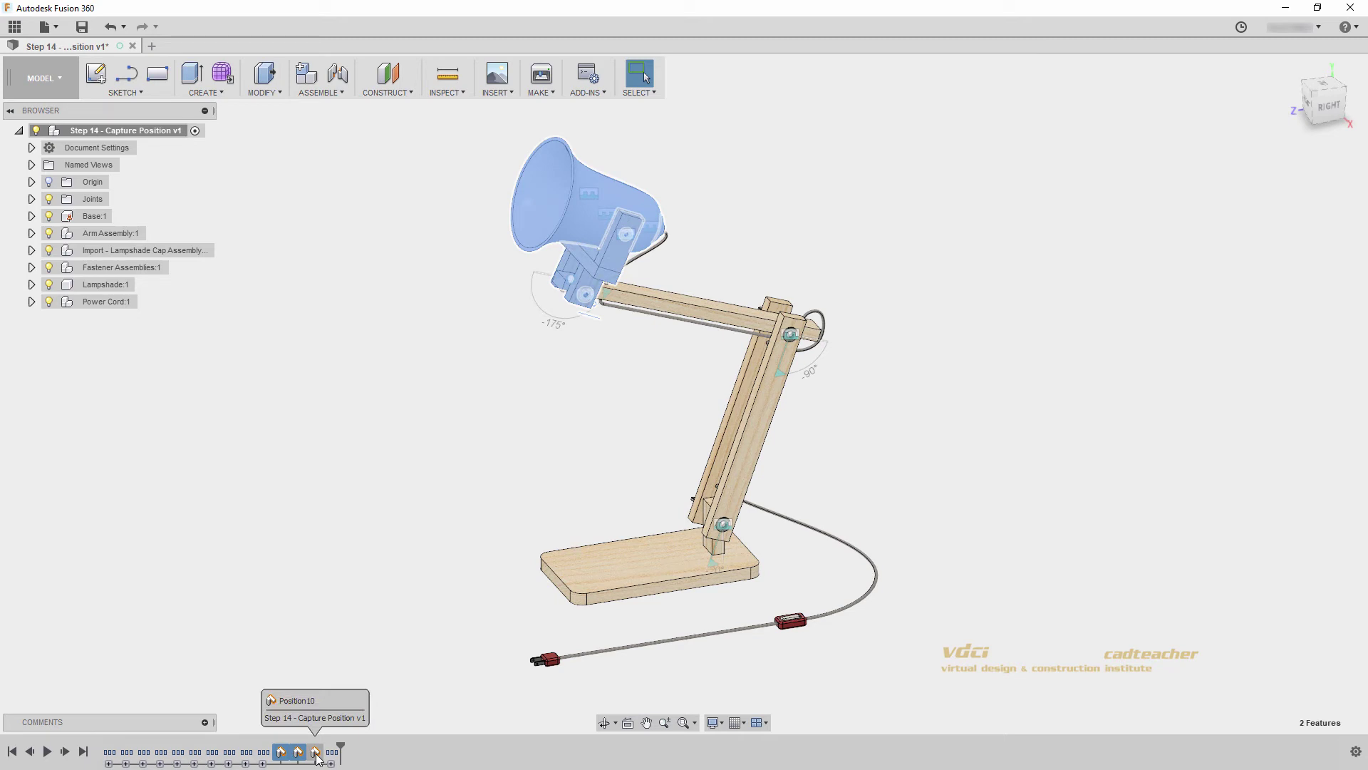
key("Delete")
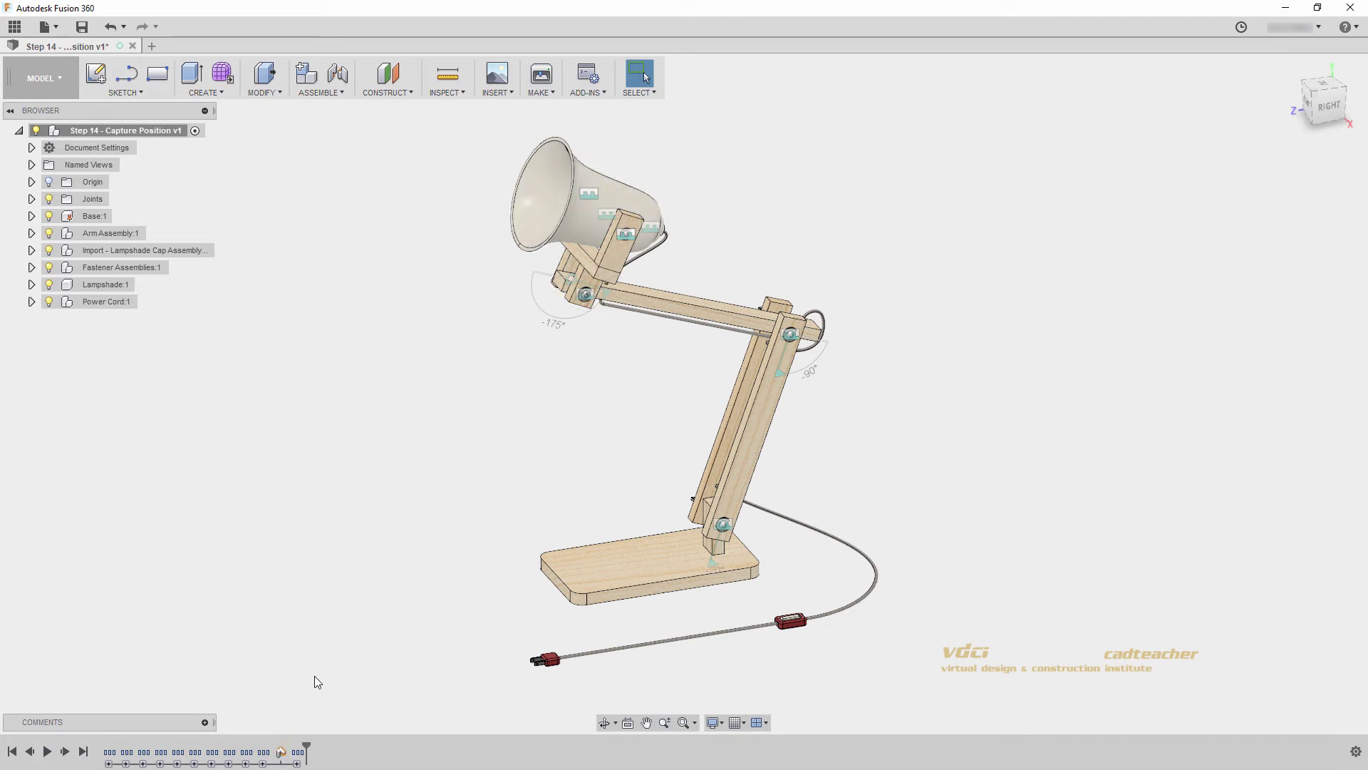
key("ctrl+z")
Step: Step through the captured positions one by one until the lampshade shows its -175° pose
left_click(298, 752)
right_click(316, 757)
left_click(324, 731)
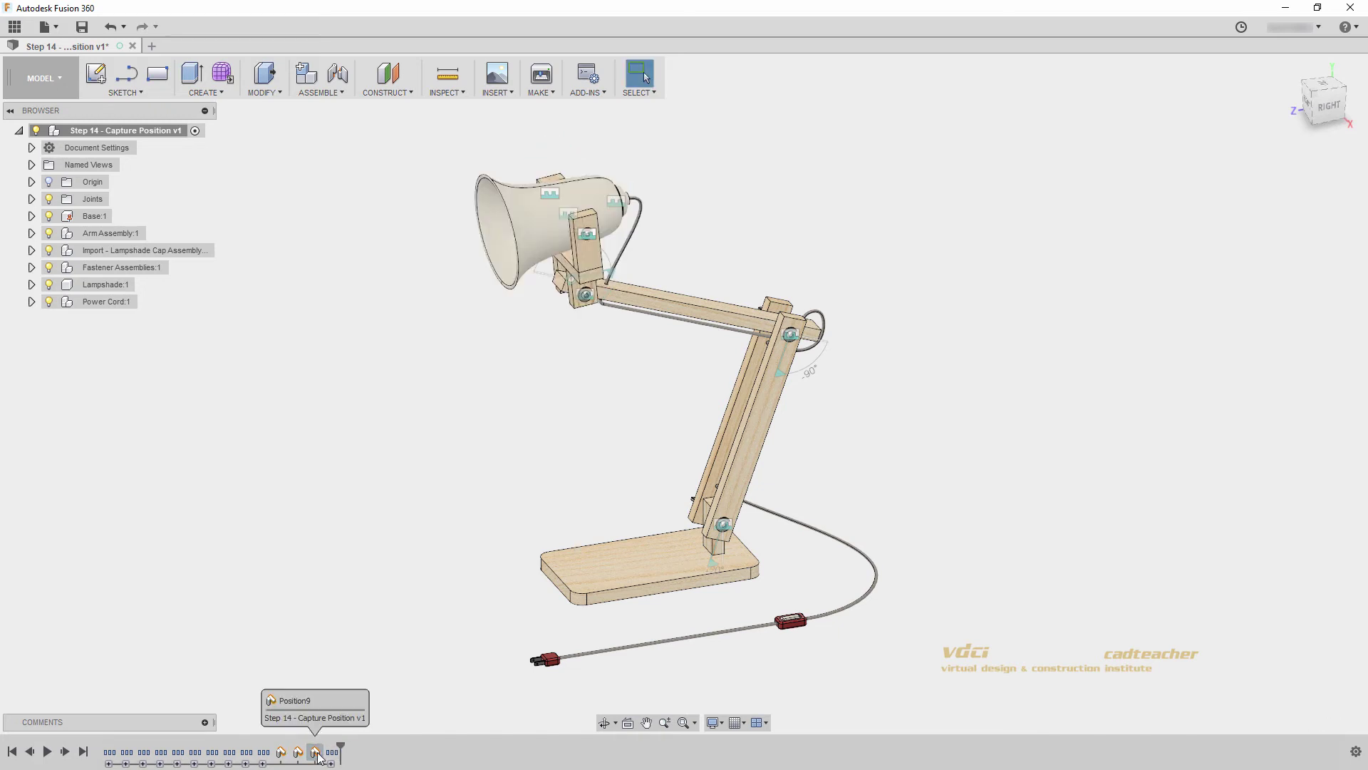
left_click(288, 754)
right_click(300, 754)
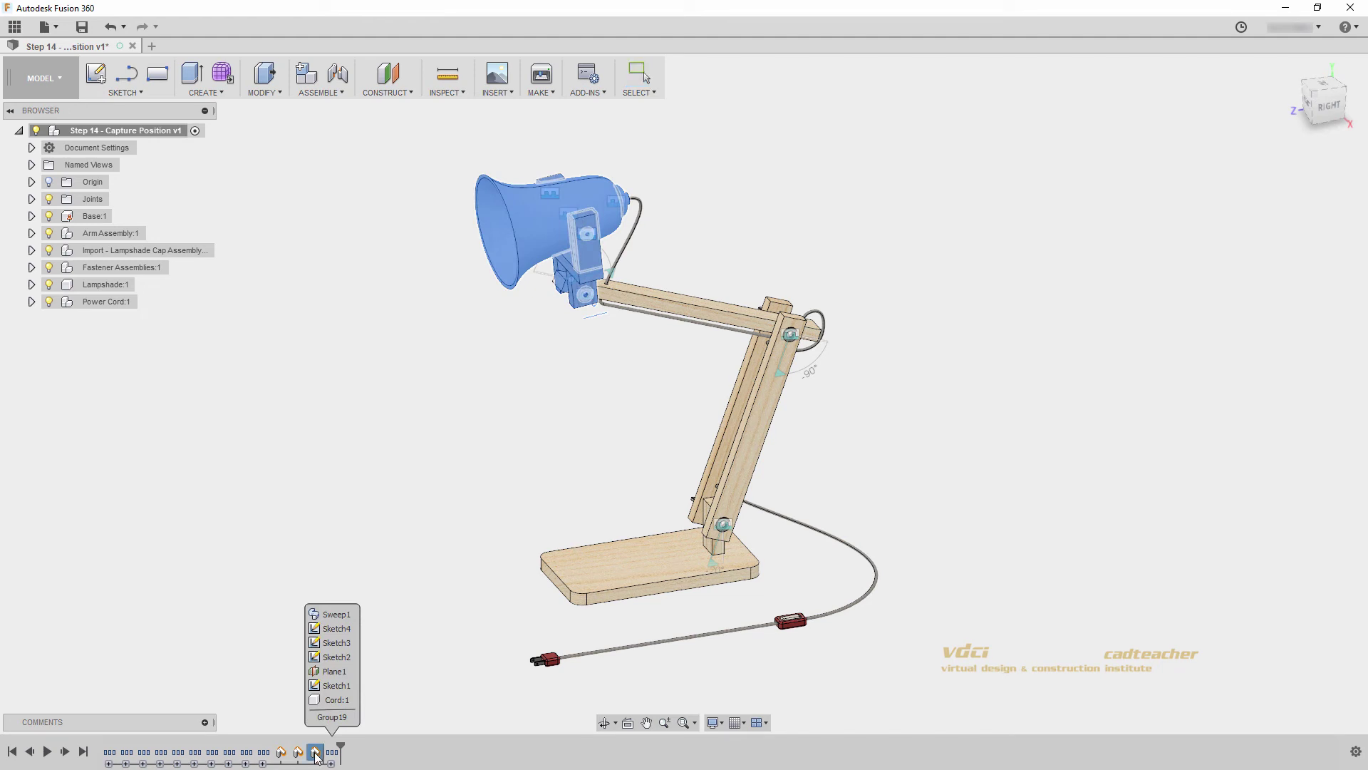
left_click(320, 730)
right_click(315, 754)
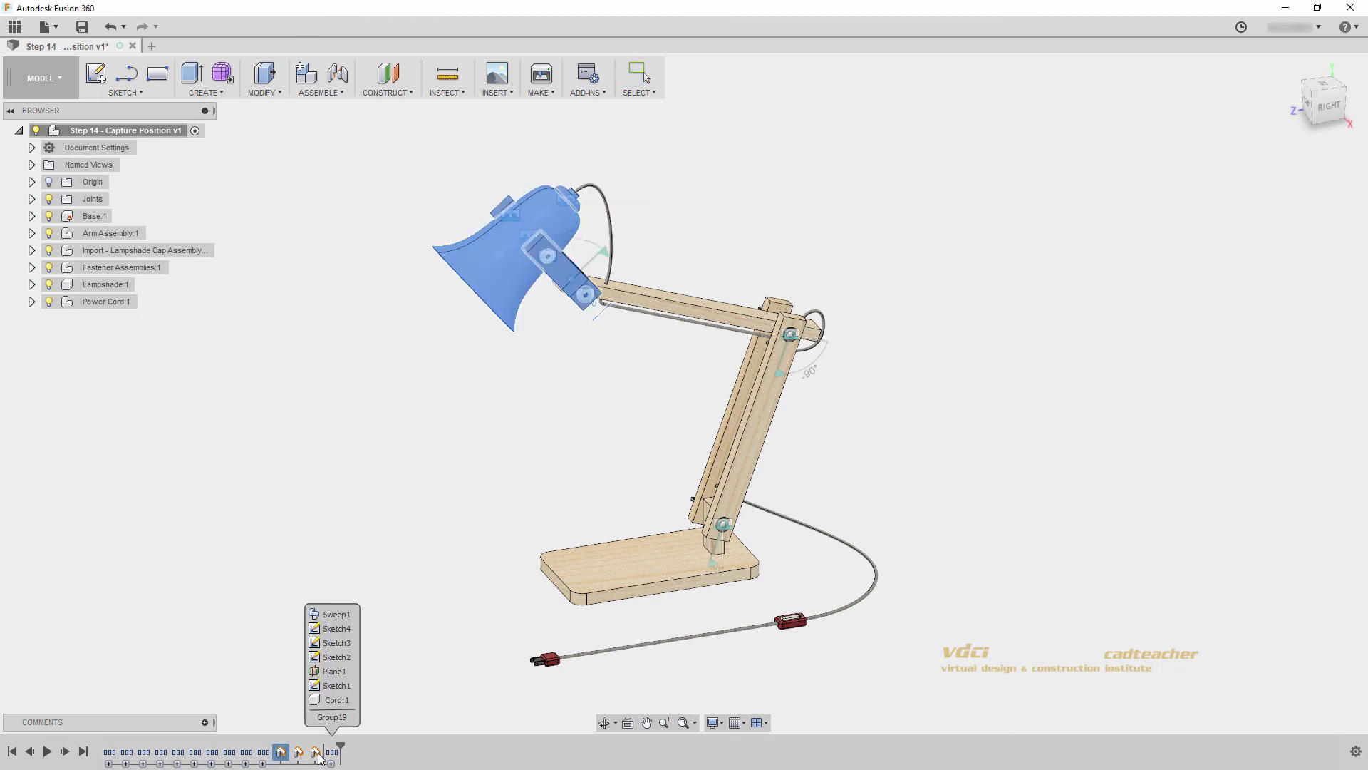
left_click(322, 731)
right_click(322, 750)
left_click(325, 730)
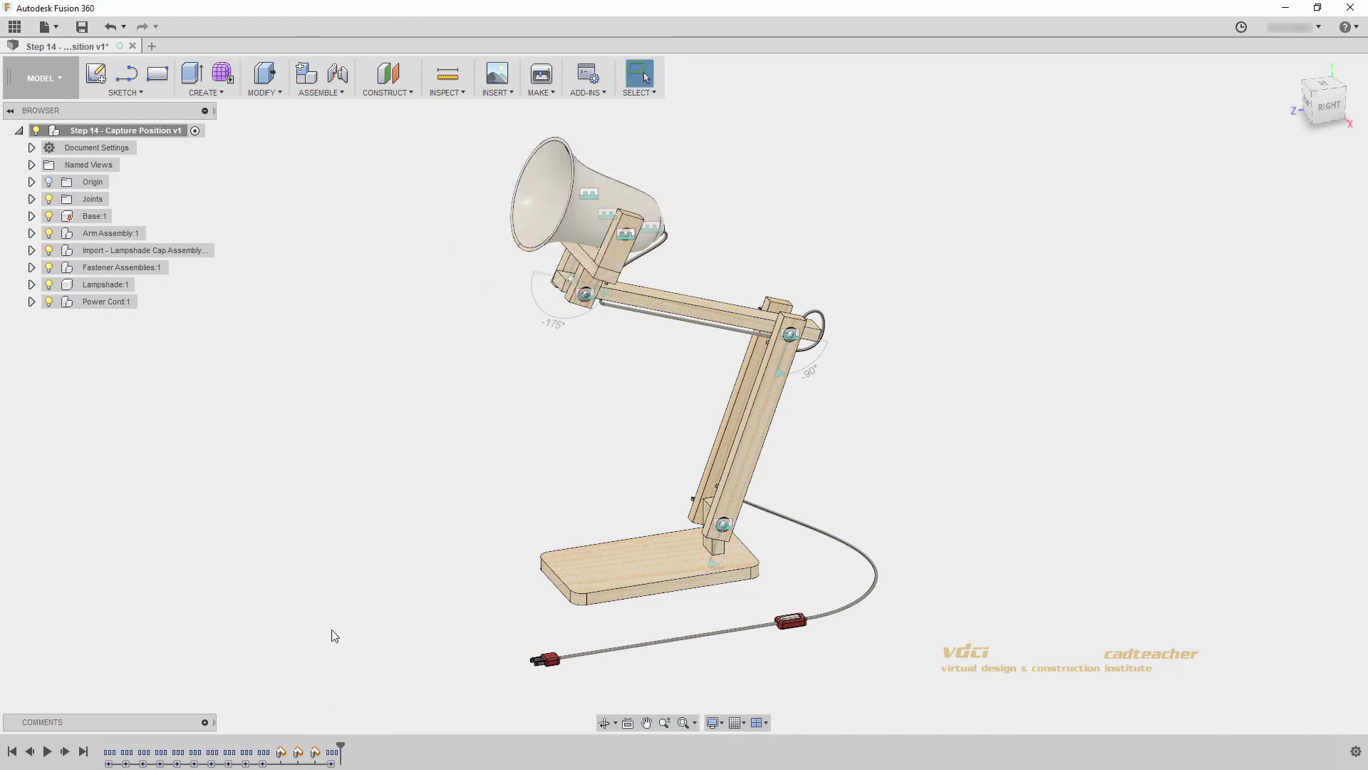
Step: Suppress the first two captured position features together
left_click(281, 752)
left_click(298, 752, "shift")
right_click(313, 754)
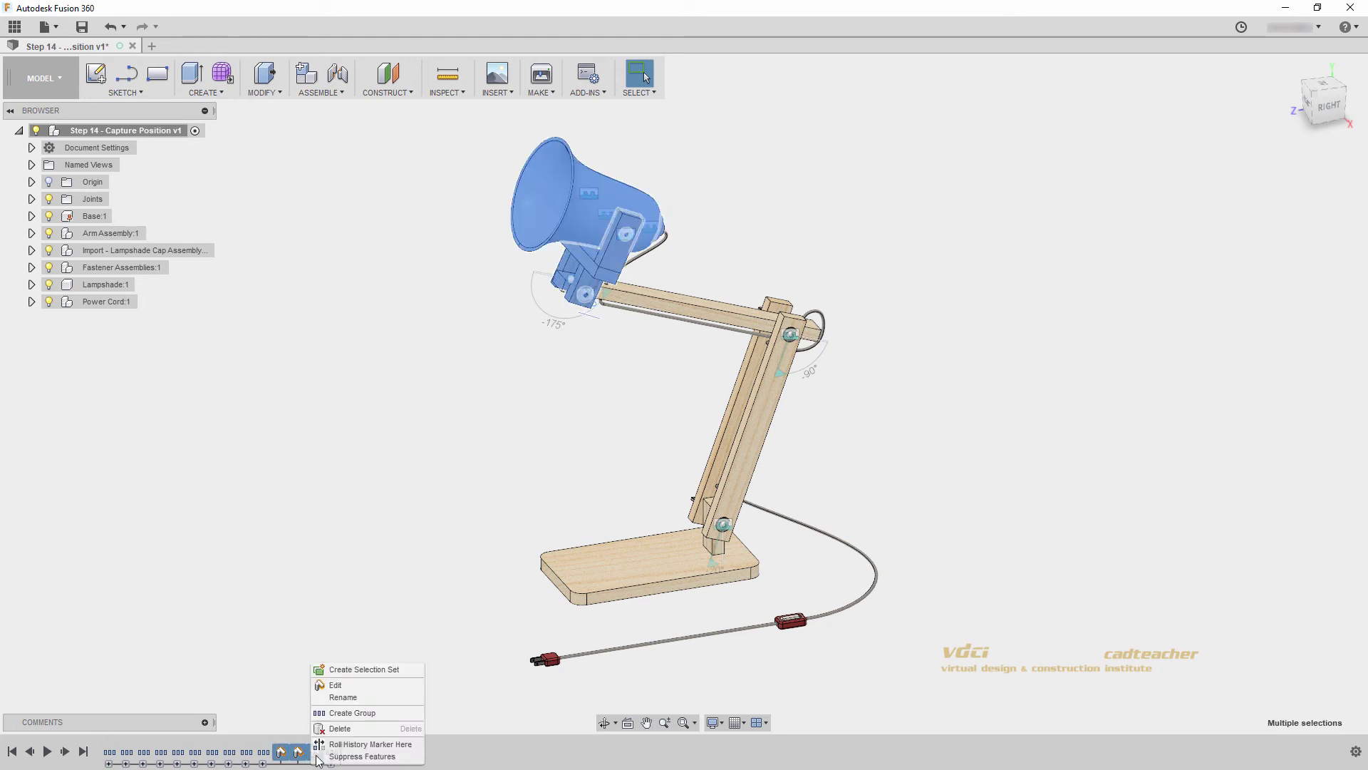
left_click(322, 758)
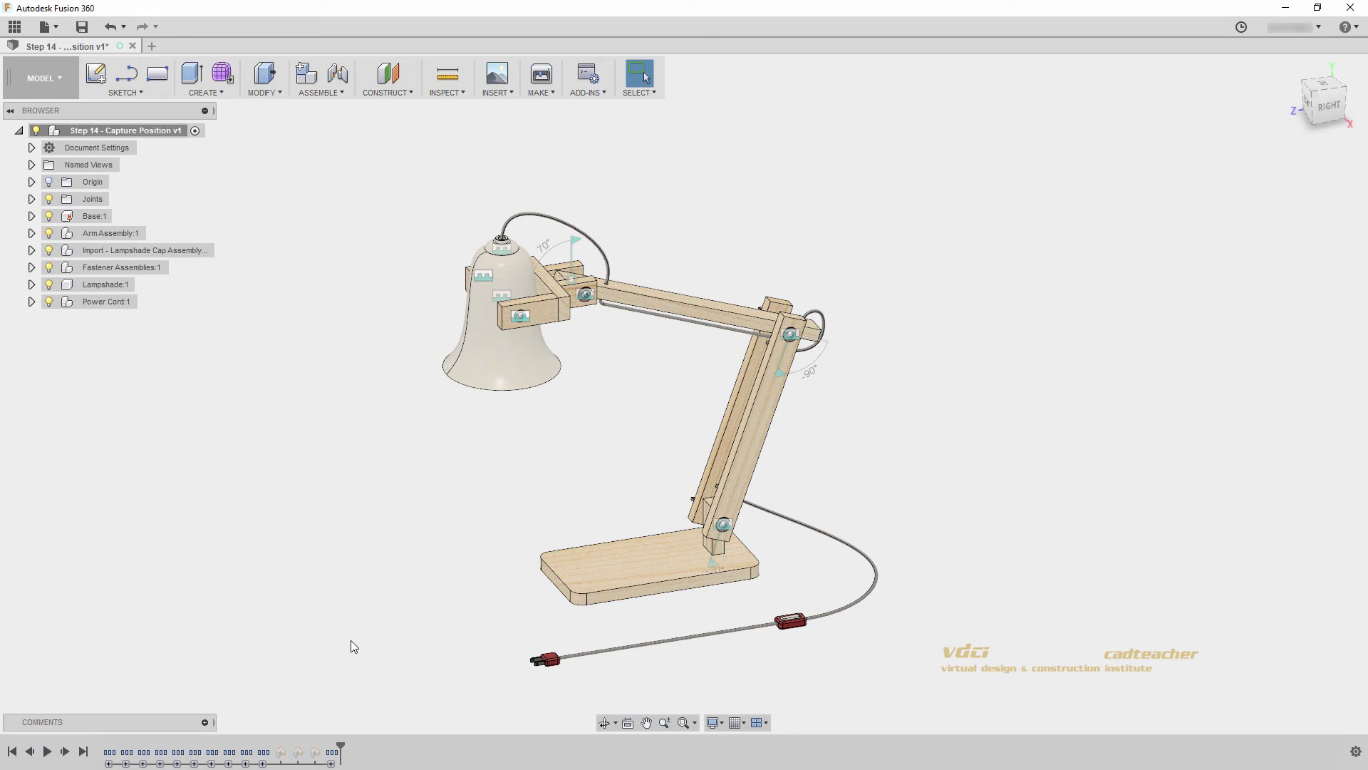
Step: Unsuppress Position10 so the lampshade returns to its -175° tilt
left_click(314, 752)
right_click(316, 753)
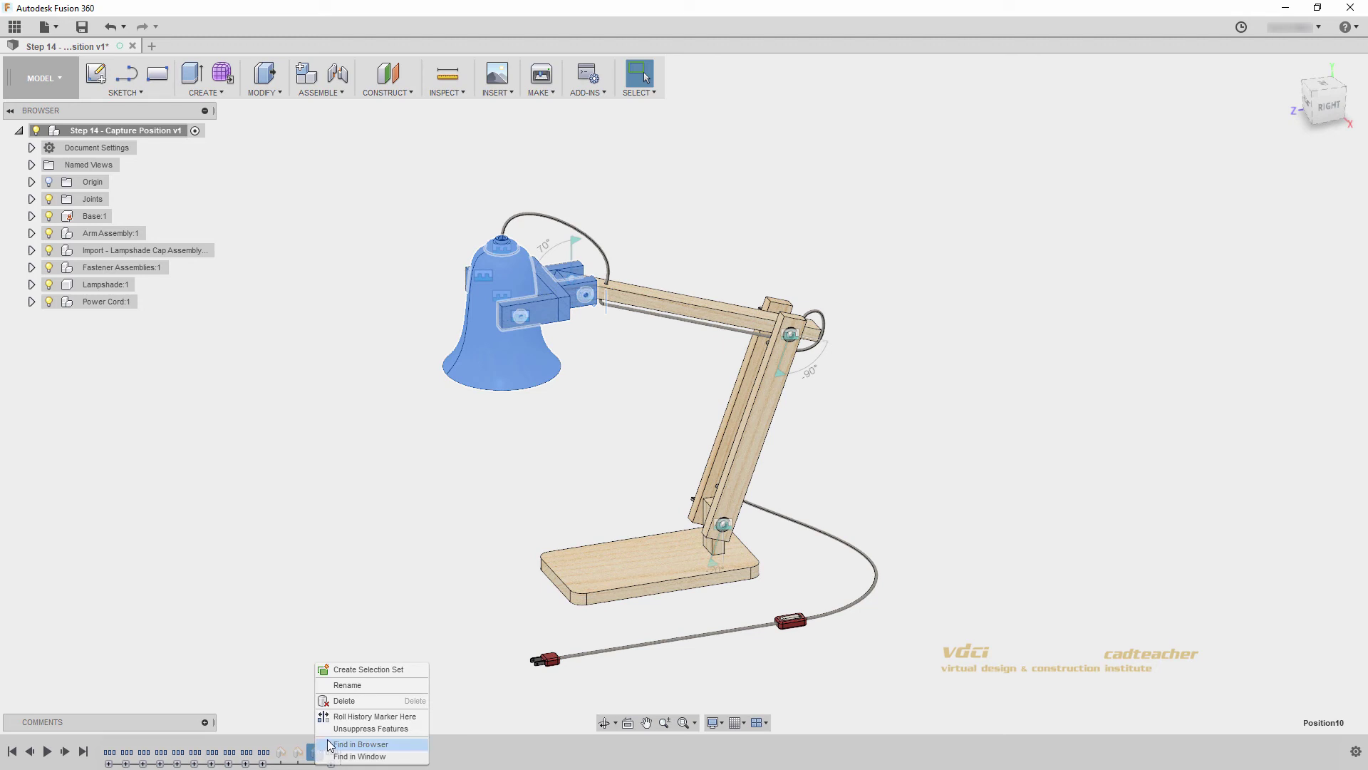
left_click(332, 728)
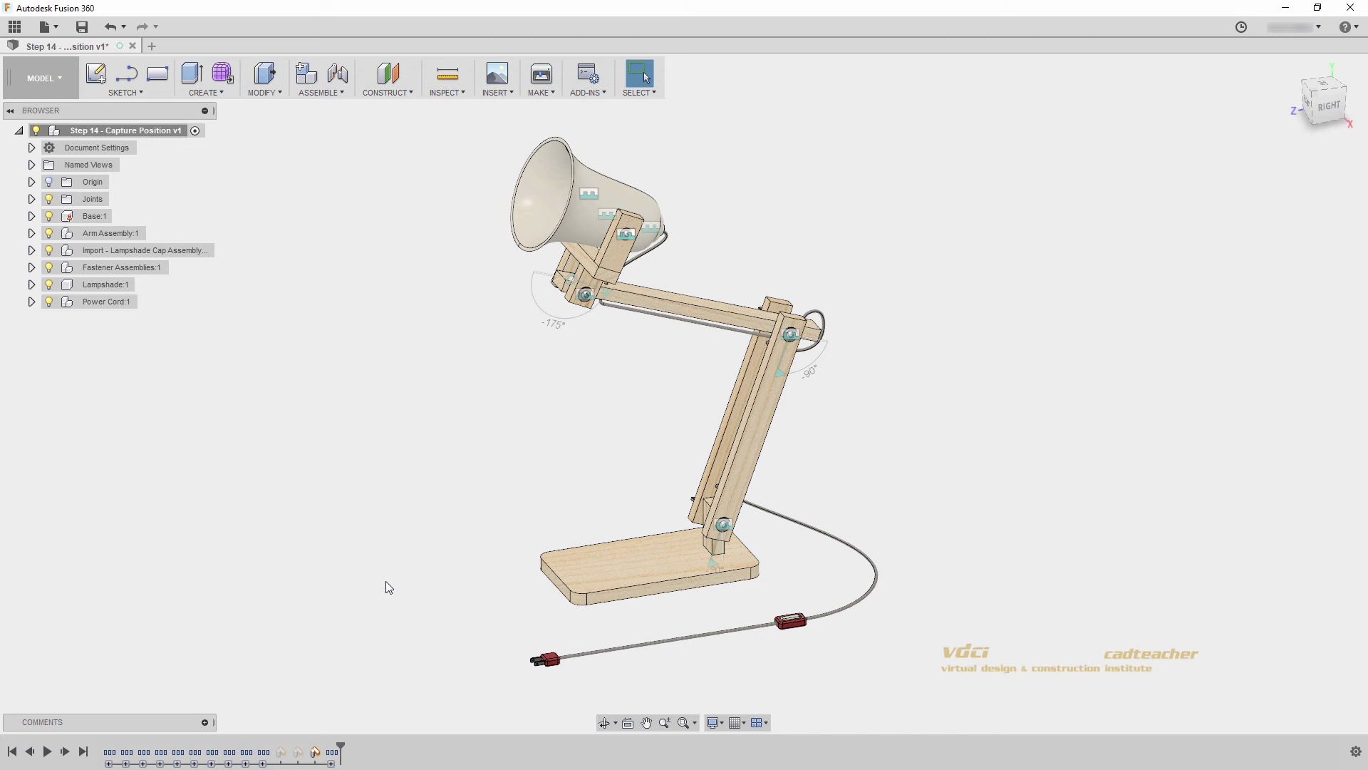
Step: Suppress the existing position, swing the lampshade to point left, and capture that pose
right_click(314, 748)
left_click(319, 729)
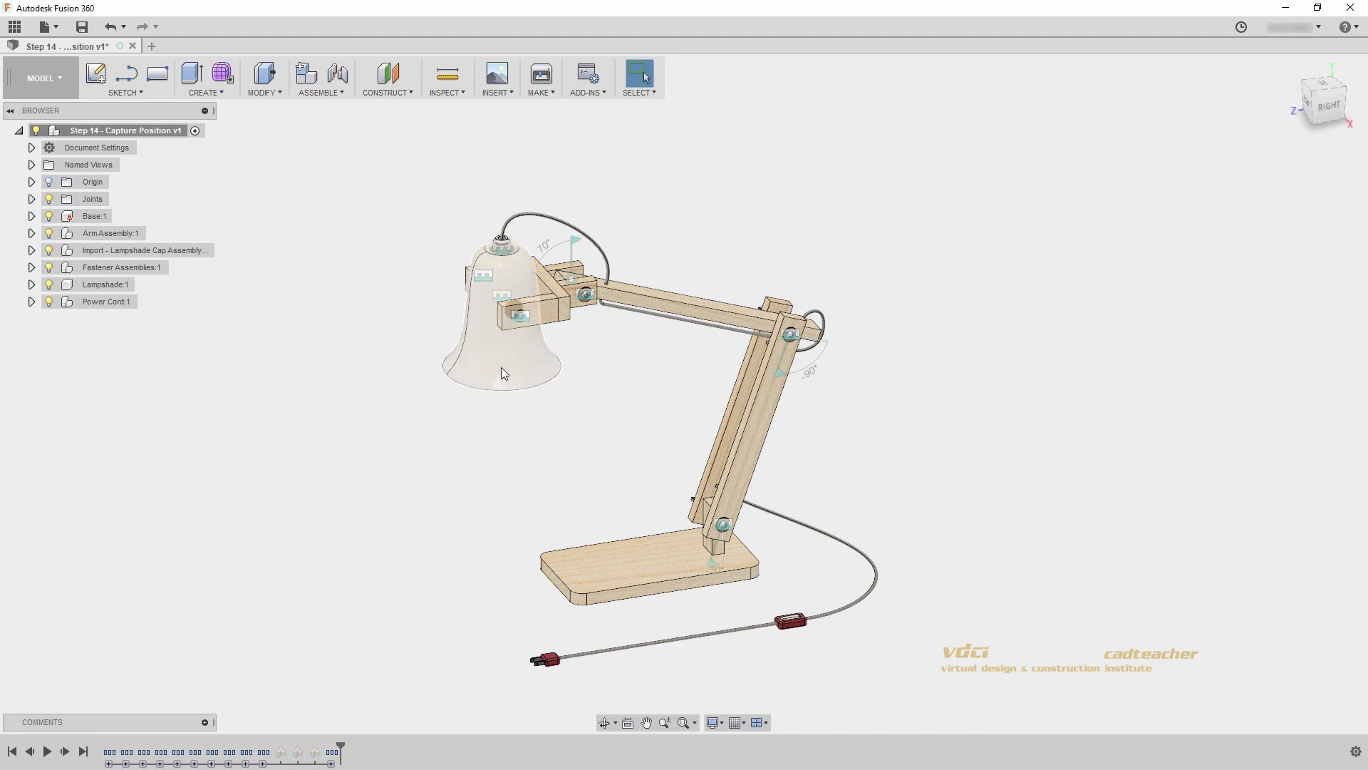
left_click_drag(484, 370, 408, 362)
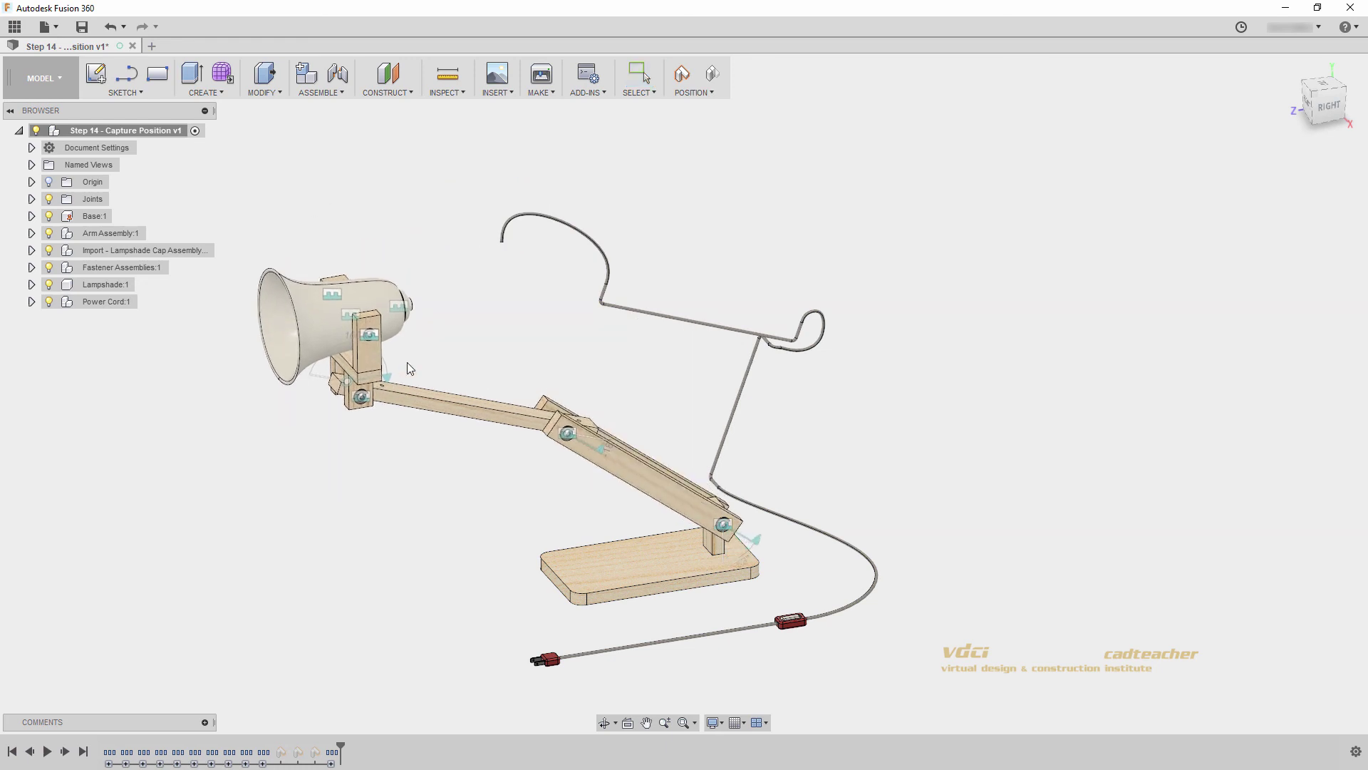
left_click(682, 73)
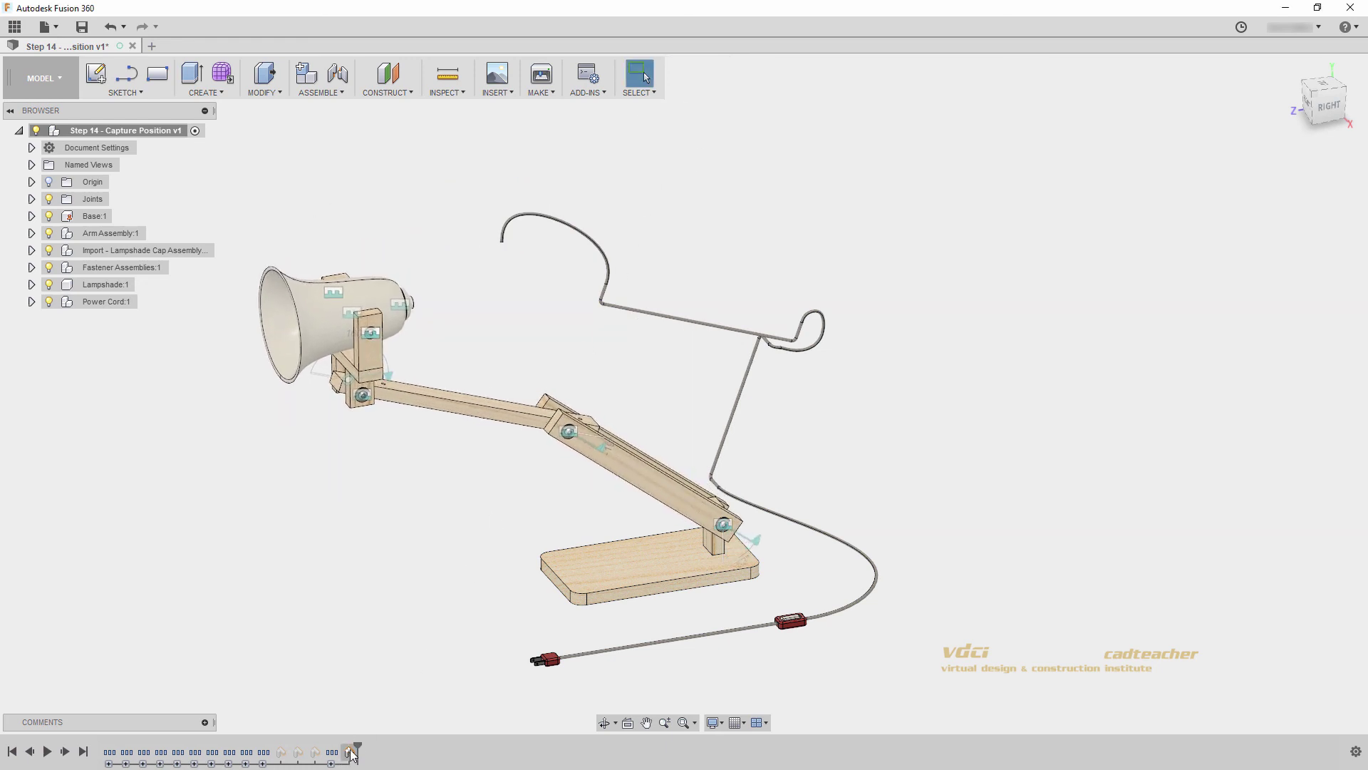
Step: Edit the power cord sweep, dismiss its self-intersection error, and accept it to rebuild the cord
left_click(350, 752)
double_click(452, 752)
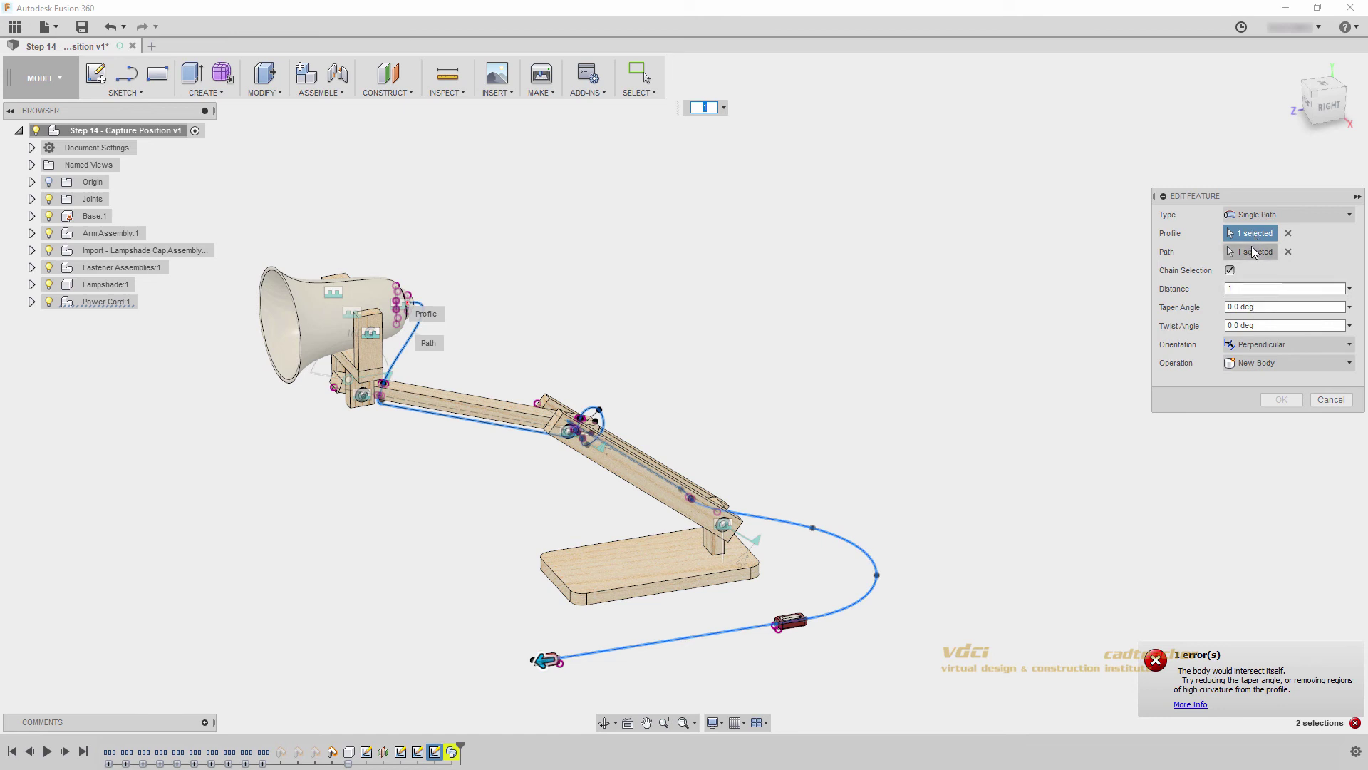
left_click(1234, 678)
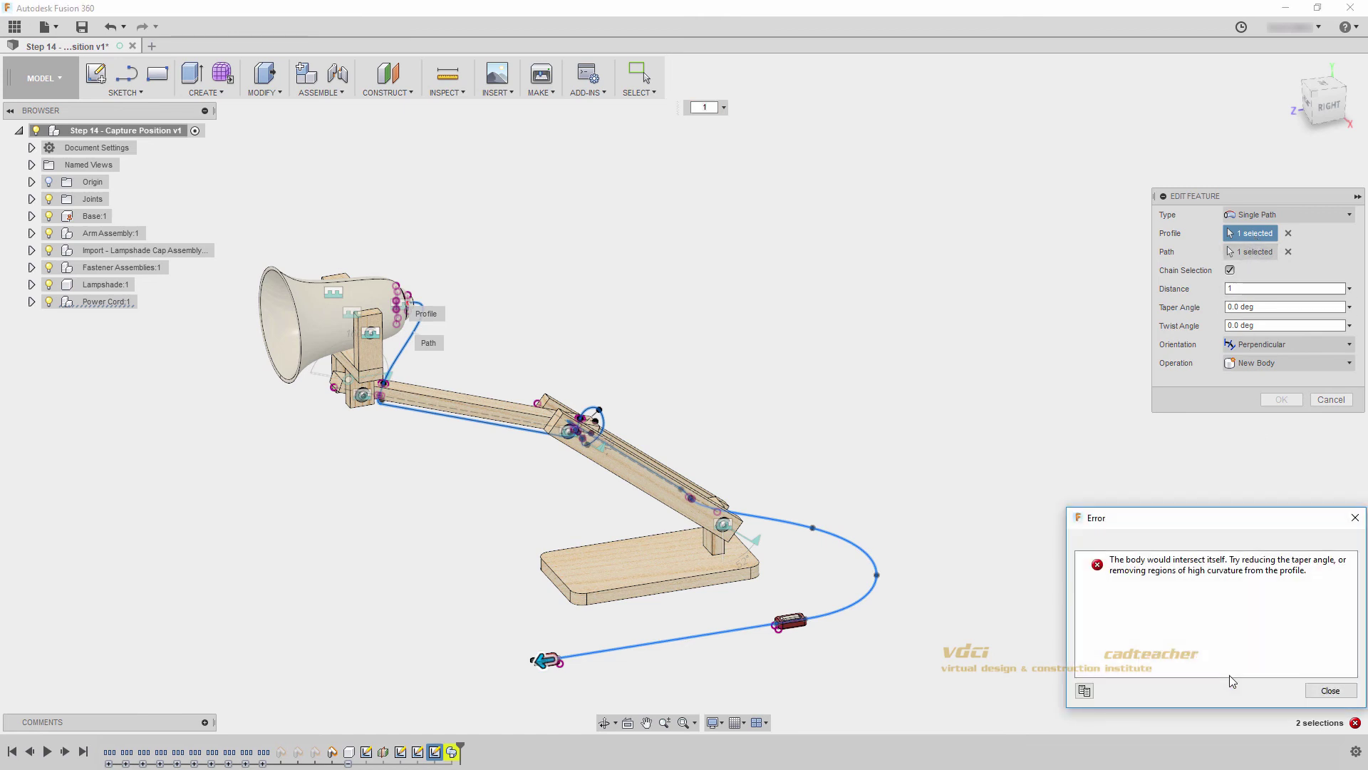
left_click(1319, 690)
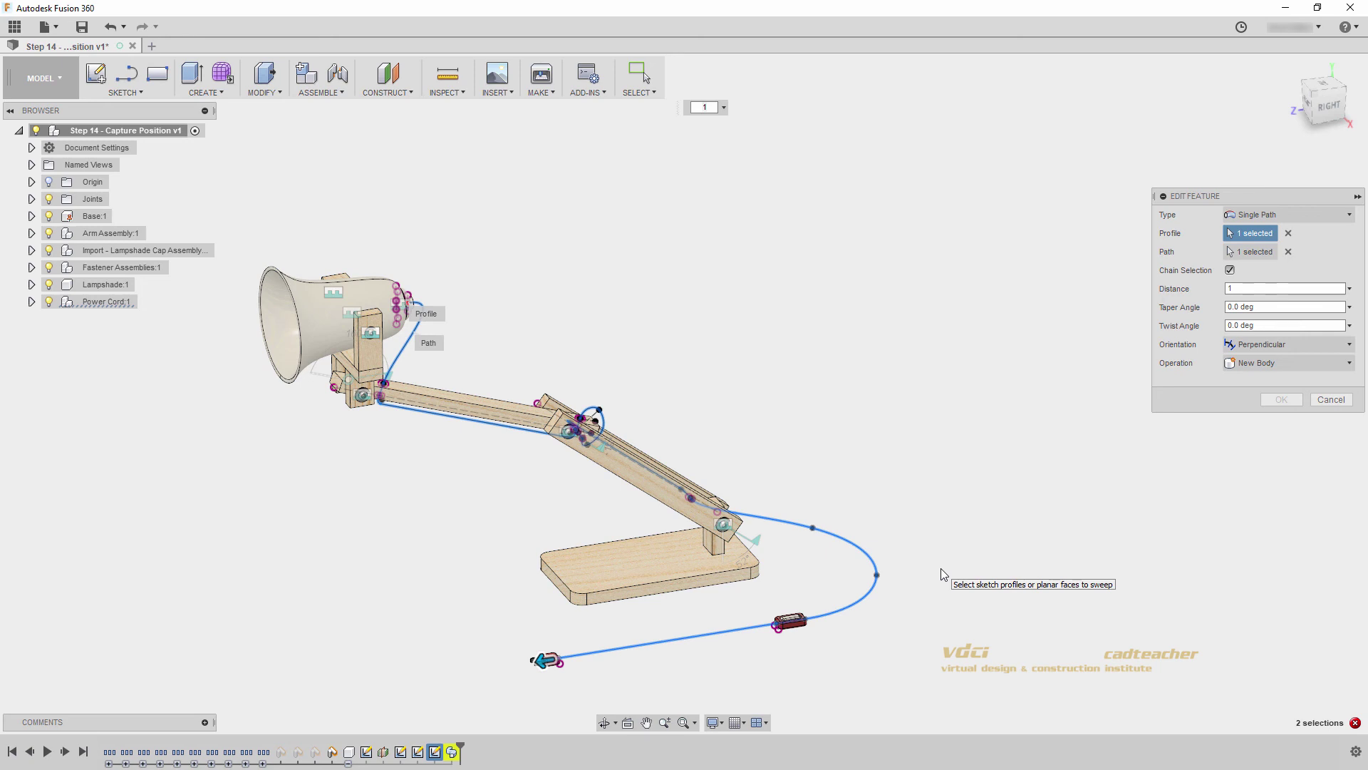
left_click(1281, 399)
Step: Undo the left pose, revert the lamp to its upright bell shade, return Home, and save a version
left_click(110, 29)
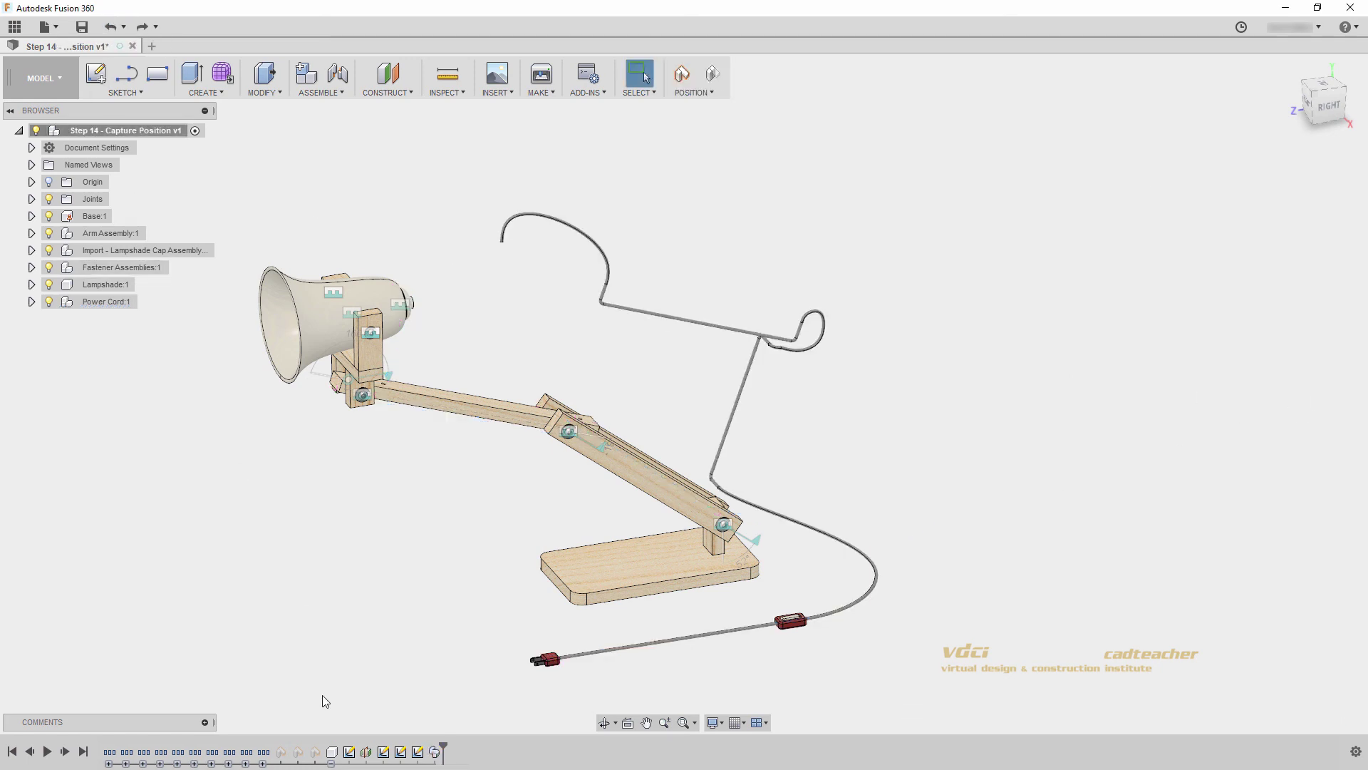
left_click(709, 74)
left_click(1292, 65)
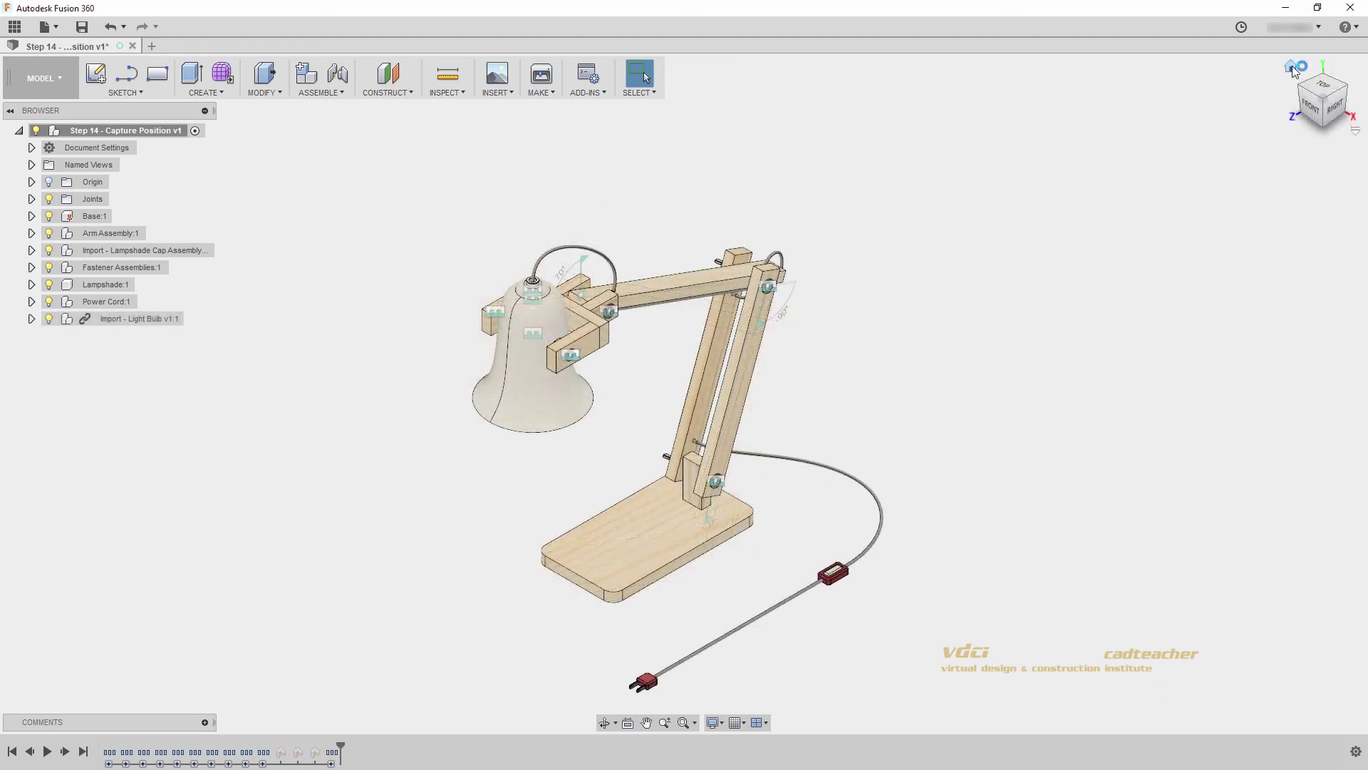
middle_click_drag(982, 310, 975, 247)
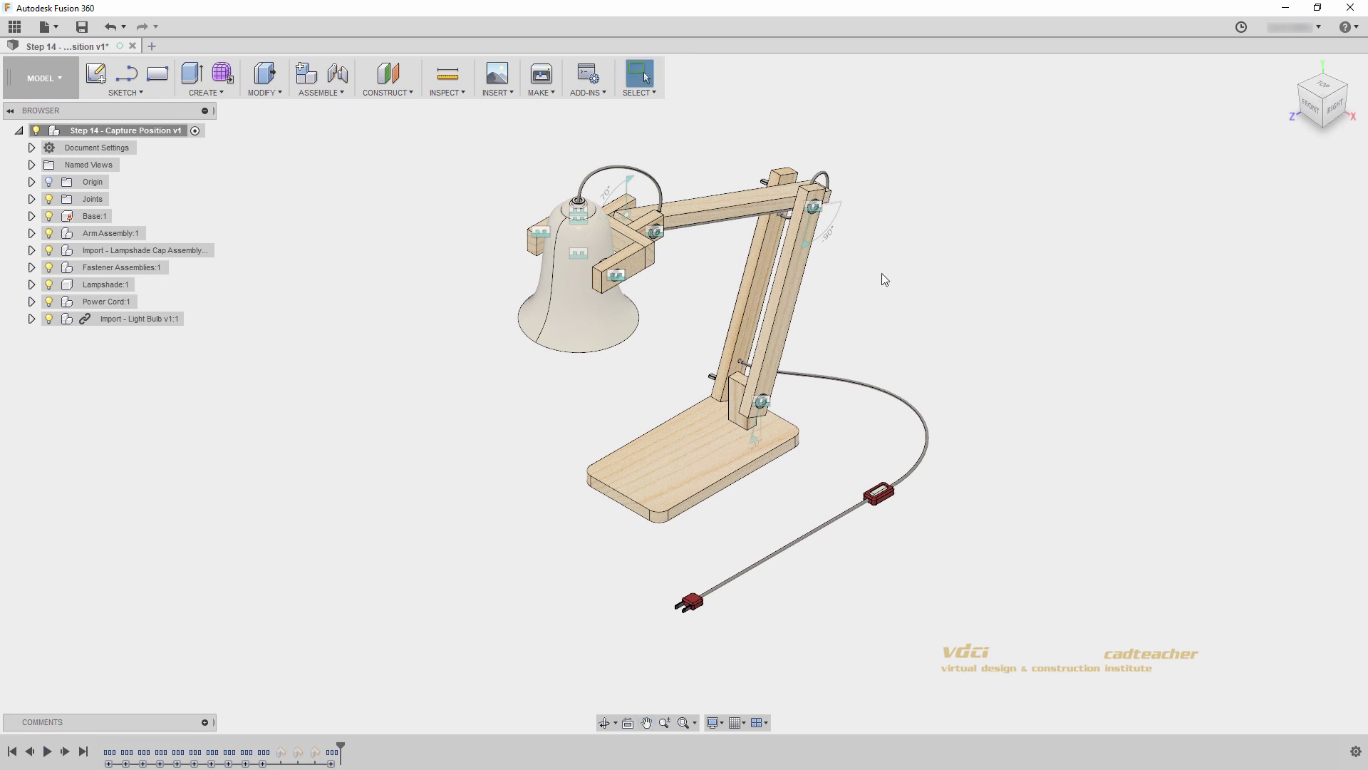
left_click(82, 27)
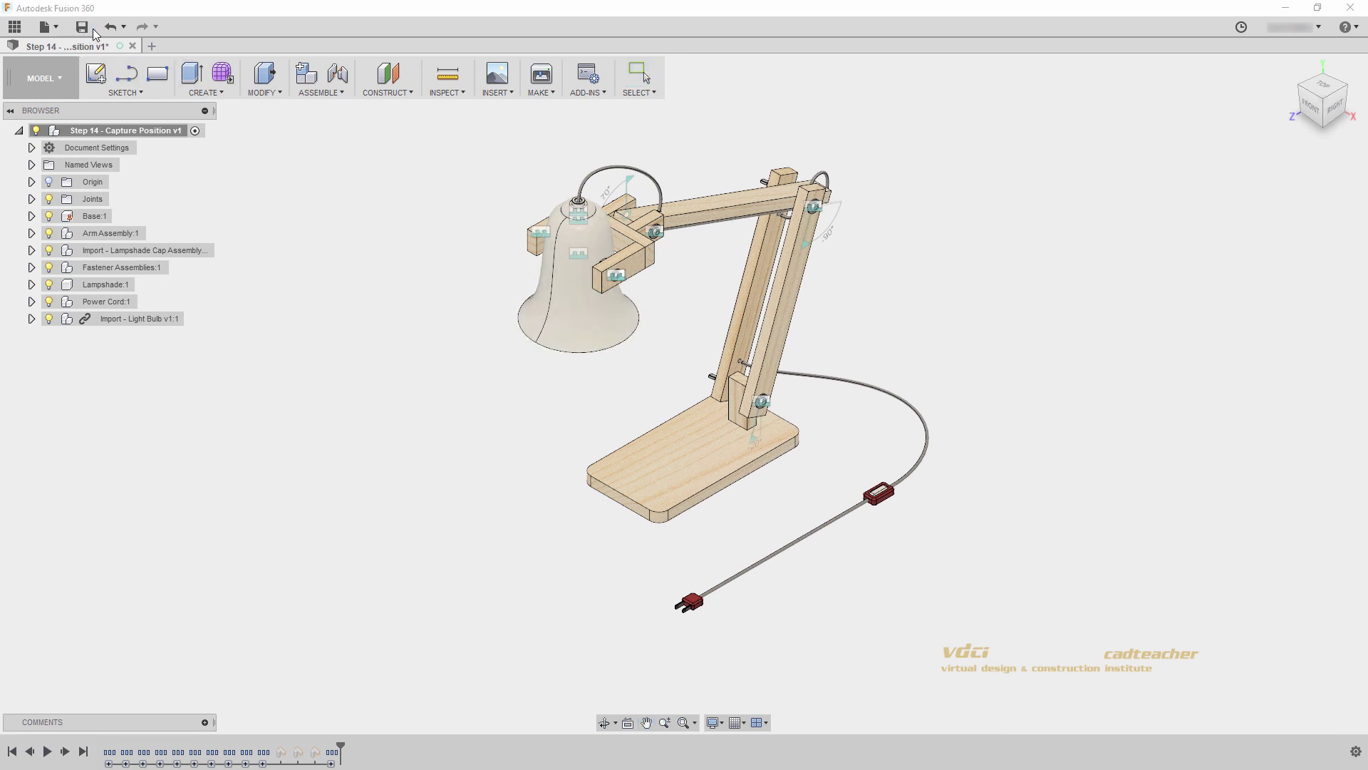
left_click(689, 384)
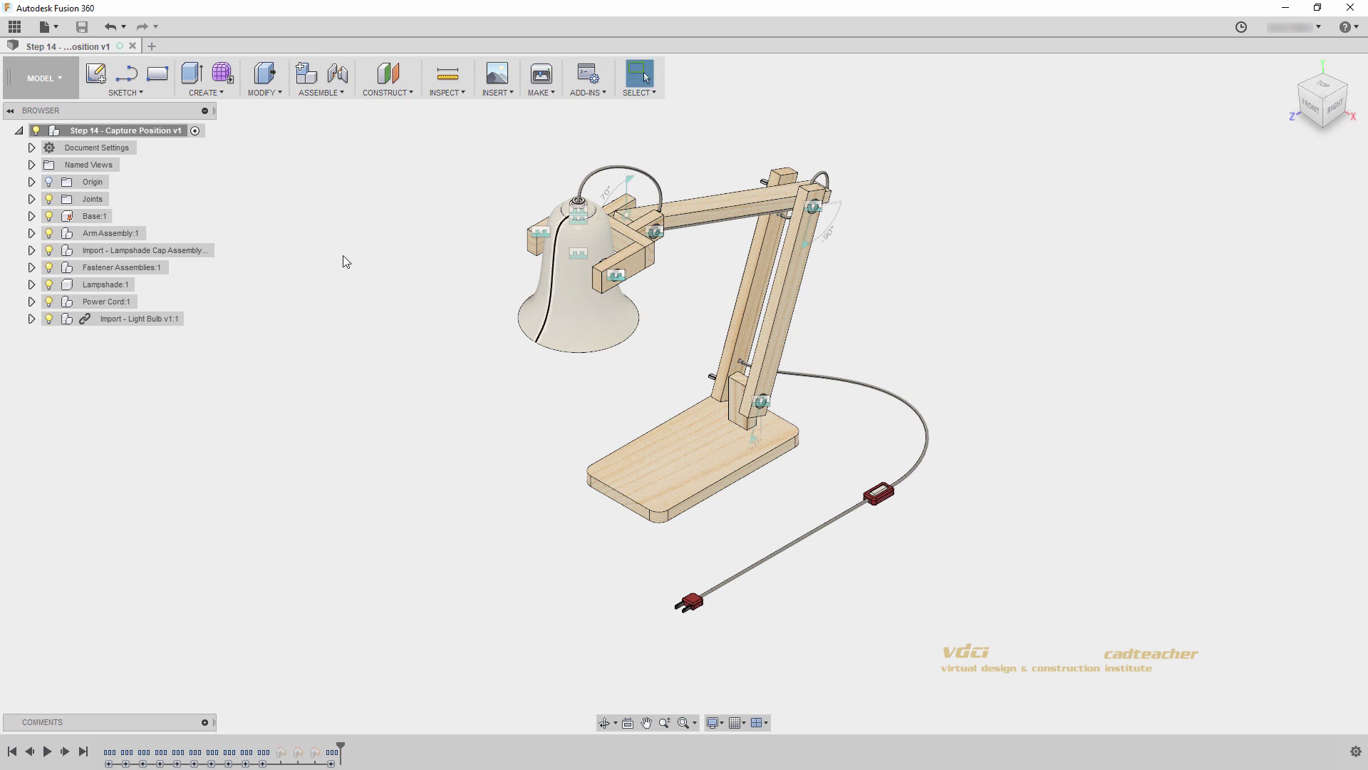
Step: Open the Step 15 - Final design from the project files in the Data Panel
left_click(15, 27)
scroll(155, 467, "down", 5)
scroll(155, 467, "down", 5)
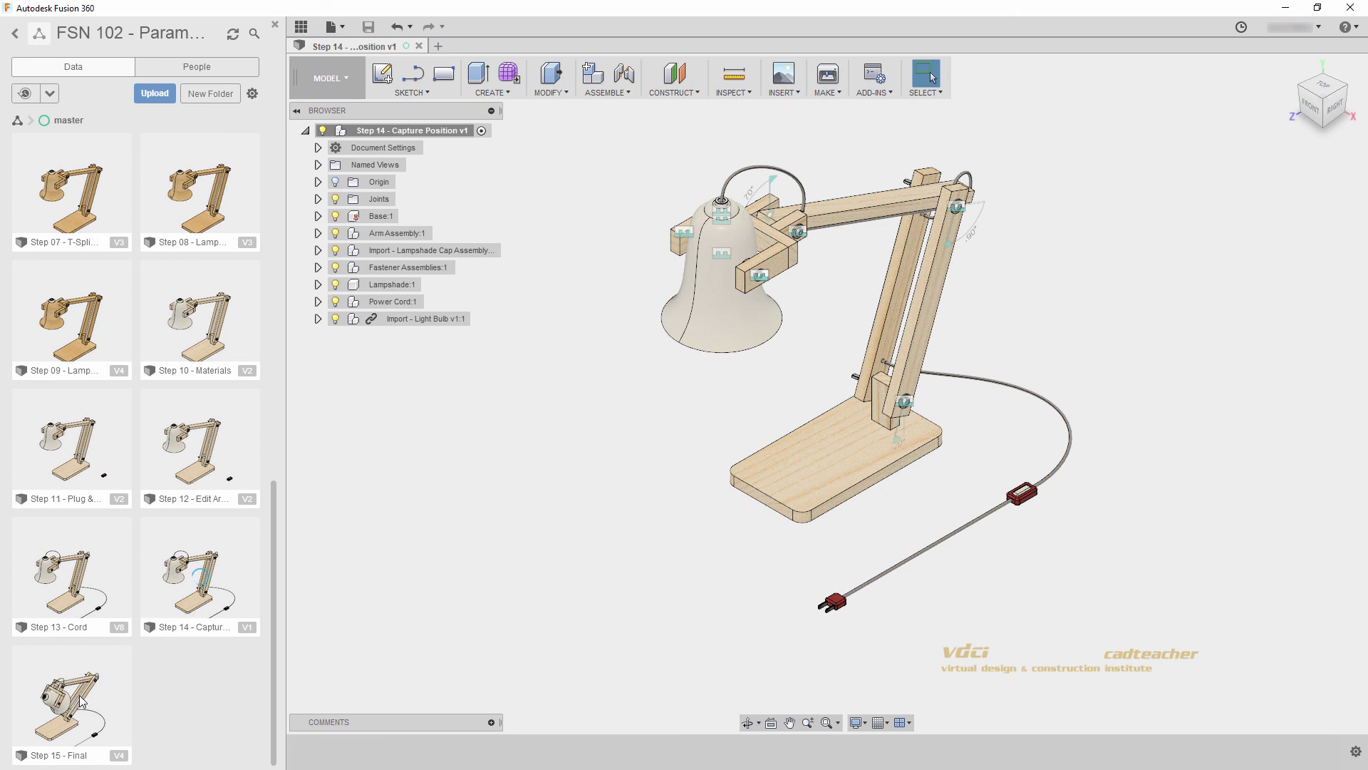
double_click(83, 699)
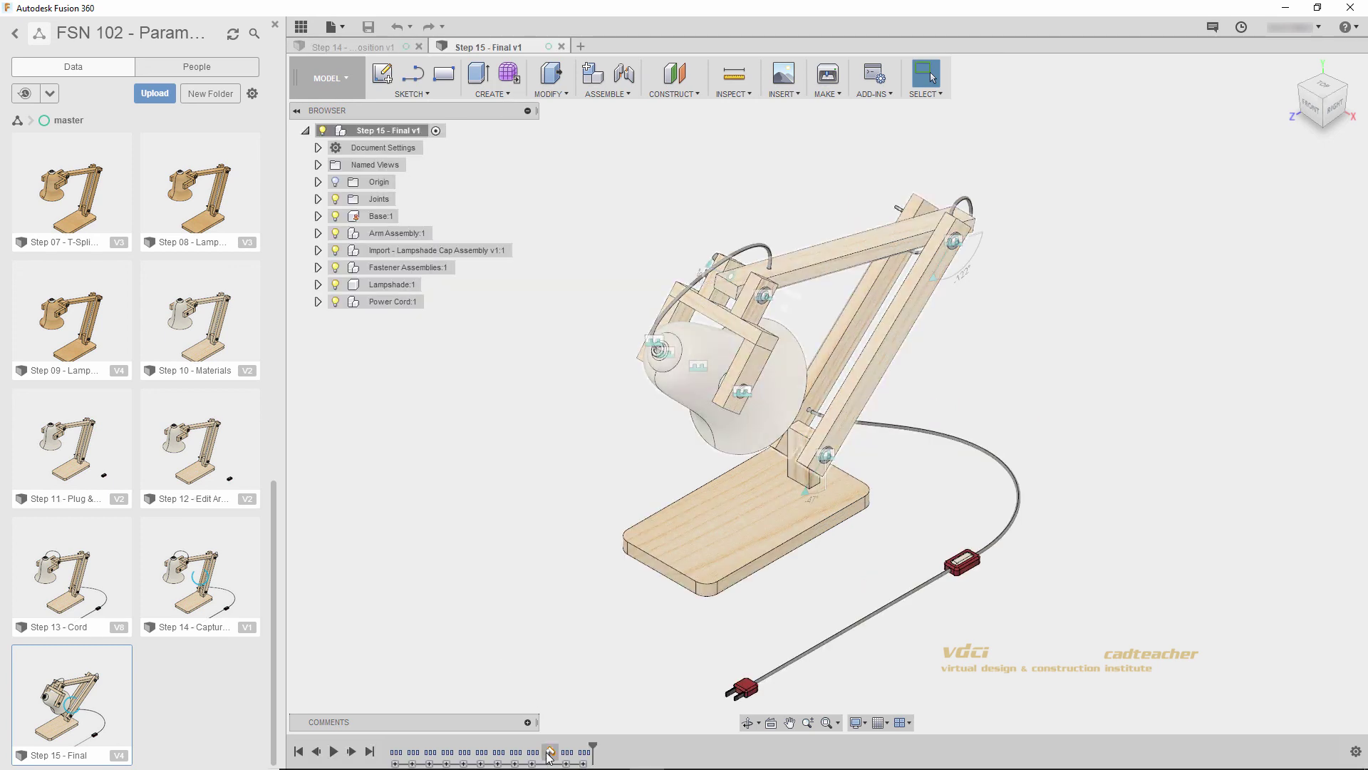
Step: Suppress the timeline's captured position so the shade hangs upright, then hide the Data Panel
left_click(551, 754)
right_click(550, 754)
left_click(567, 711)
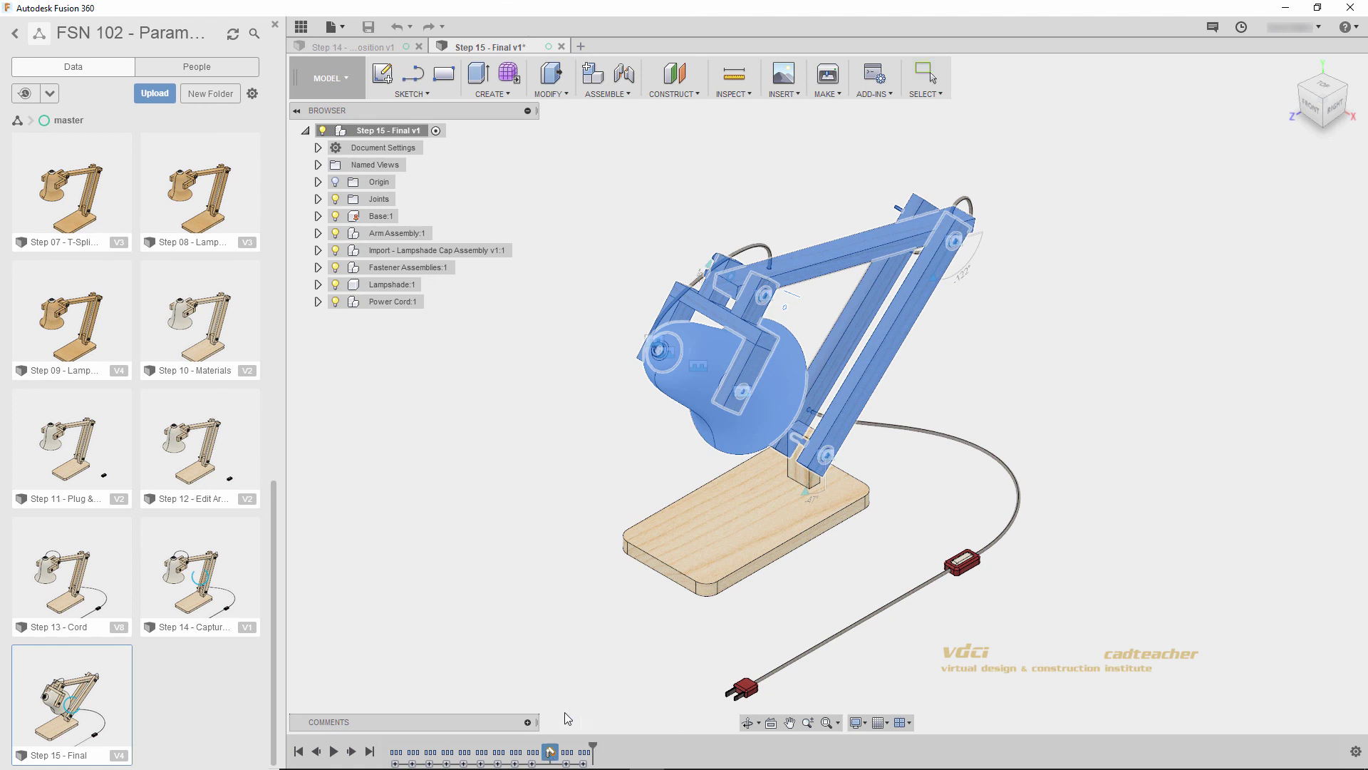
middle_click_drag(556, 544, 581, 519)
key("Escape")
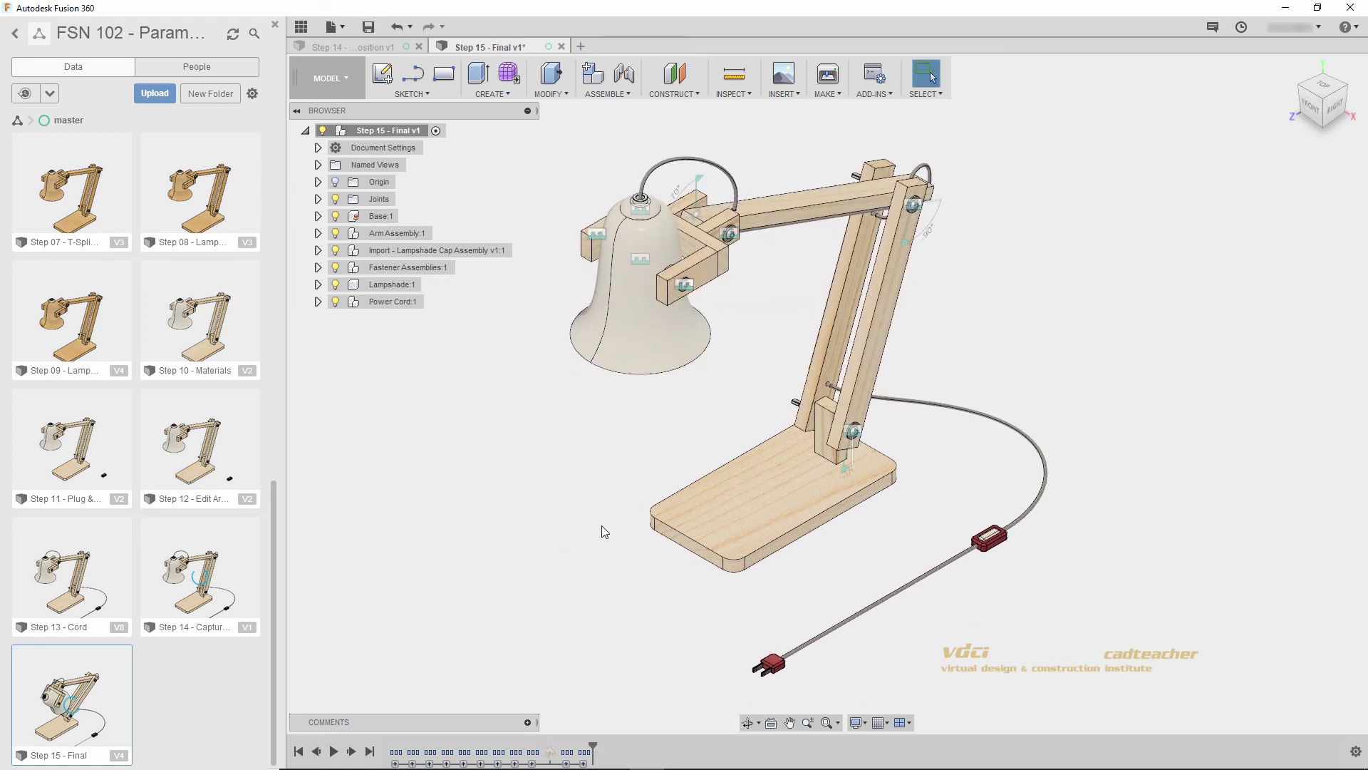
left_click(300, 27)
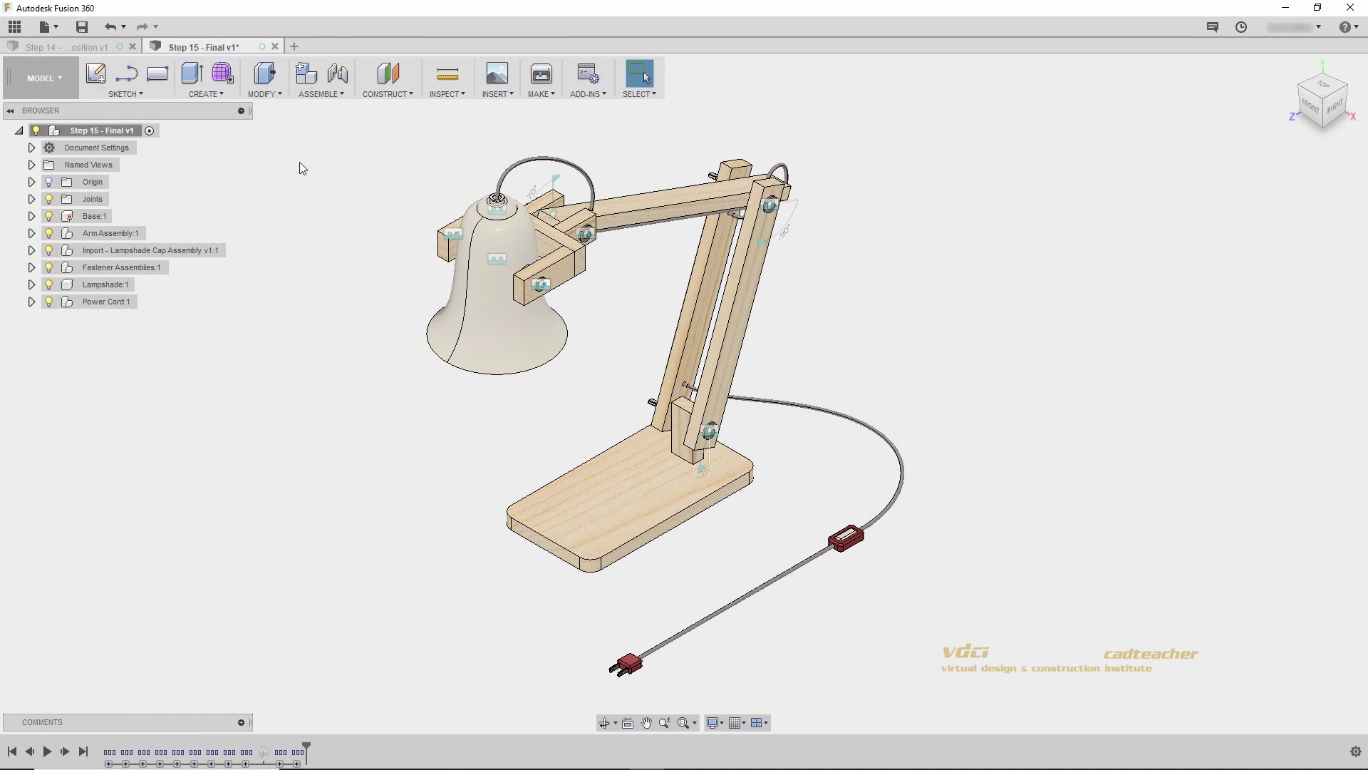